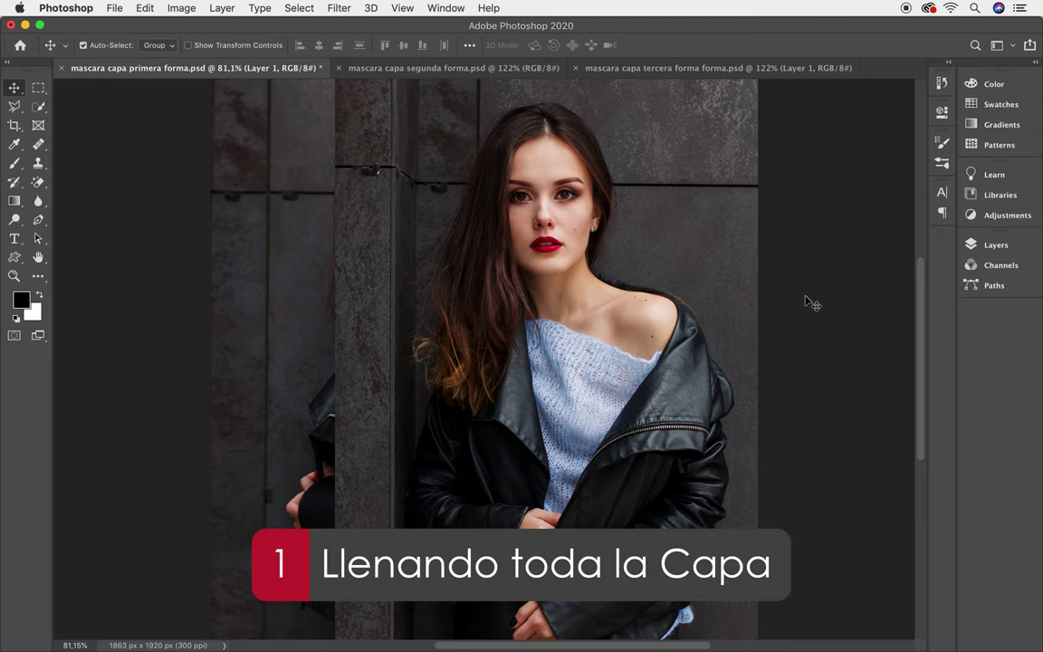
Step: Add a white layer mask to Layer 1 from the Layers panel
{"action": "left_click", "coordinate": [994, 245]}
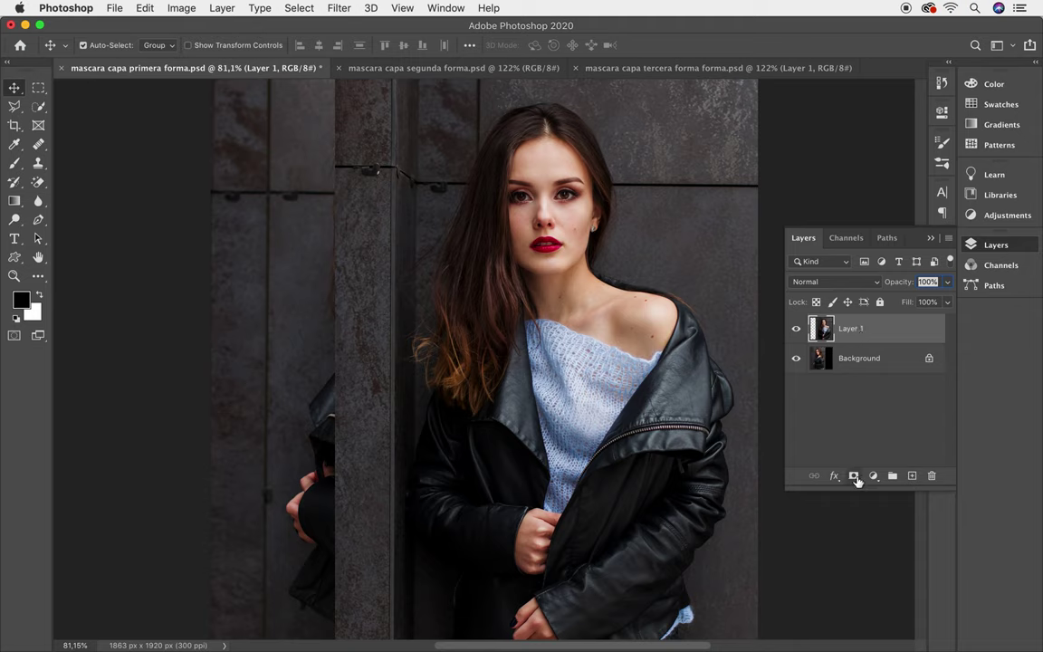
{"action": "left_click", "coordinate": [854, 476]}
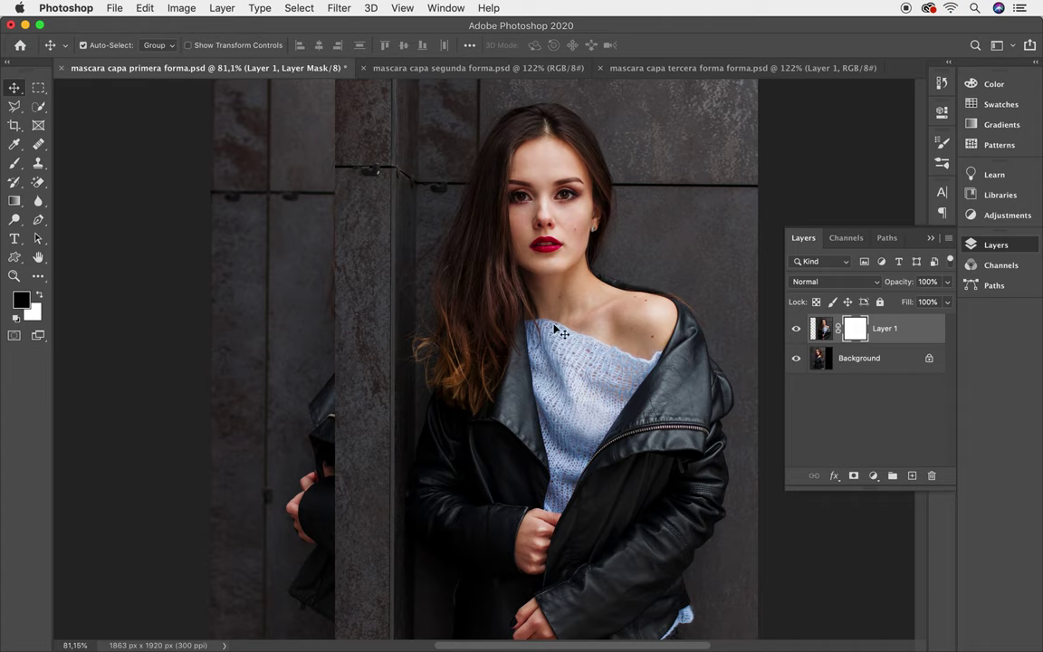
{"action": "key", "text": "g"}
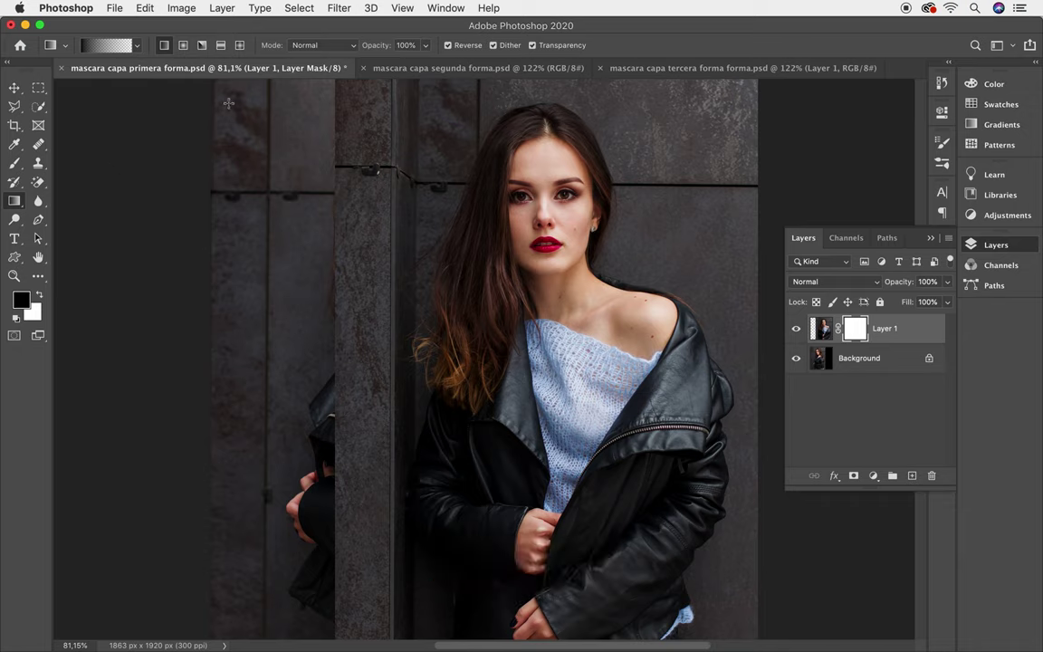
Step: Drag a gradient across Layer 1's mask to fade in a second copy of the woman
{"action": "left_click_drag", "start_coordinate": [462, 346], "coordinate": [336, 361]}
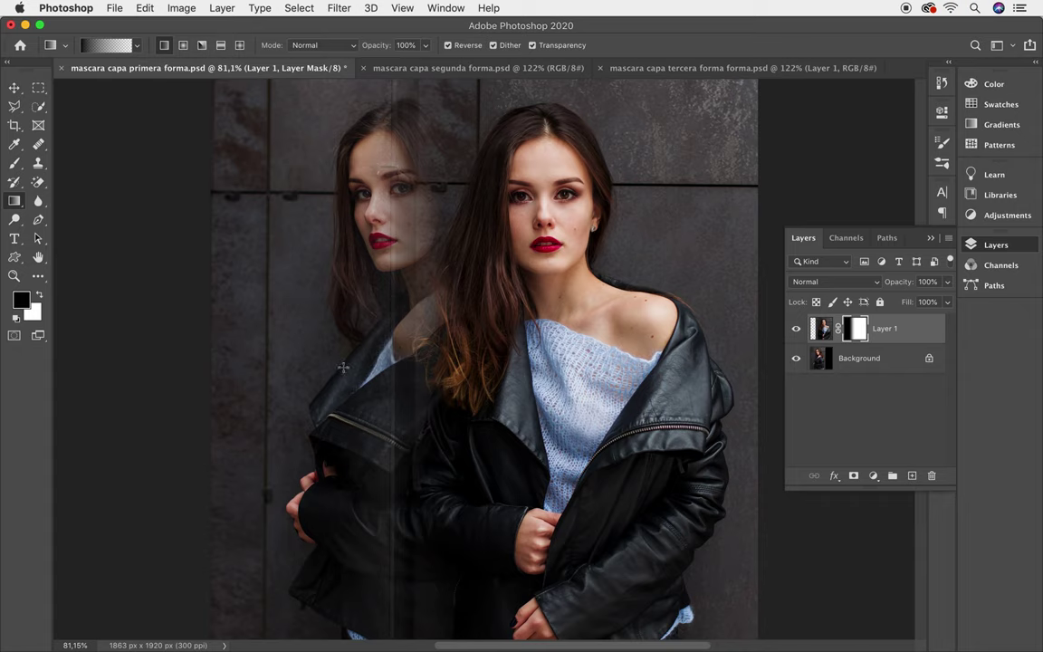
{"action": "key", "text": "b"}
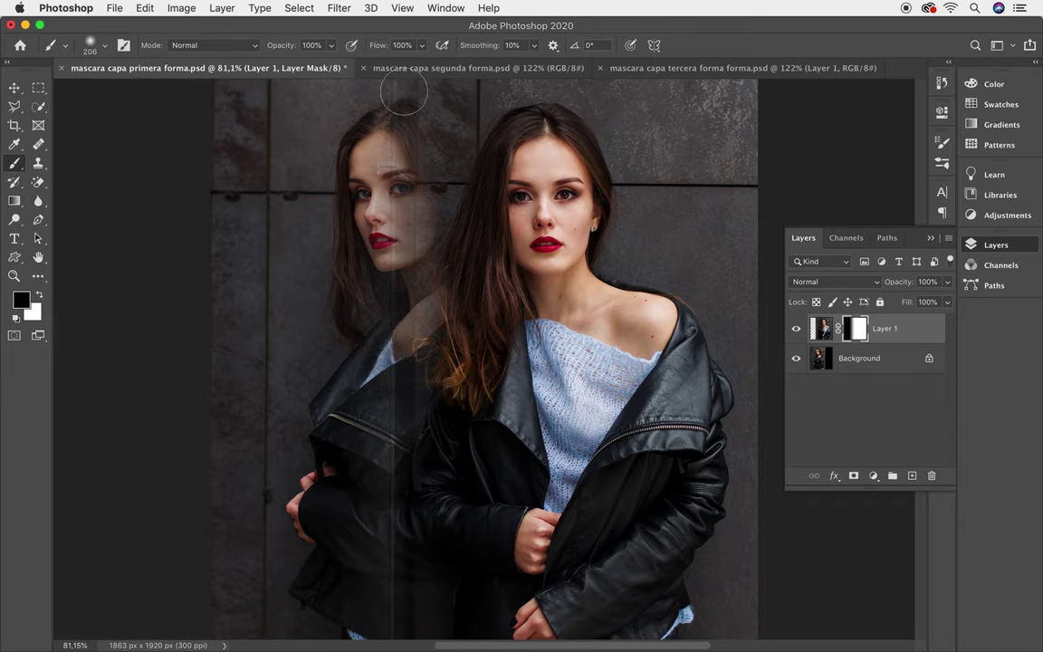
Step: Brush Layer 1's mask in black and white so the left copy mainly shows her jacket
{"action": "mouse_move", "coordinate": [419, 105]}
{"action": "left_mouse_down"}
{"action": "mouse_move", "coordinate": [395, 249]}
{"action": "mouse_move", "coordinate": [368, 159]}
{"action": "mouse_move", "coordinate": [403, 91]}
{"action": "mouse_move", "coordinate": [412, 245]}
{"action": "mouse_move", "coordinate": [380, 531]}
{"action": "mouse_move", "coordinate": [400, 624]}
{"action": "mouse_move", "coordinate": [449, 624]}
{"action": "mouse_move", "coordinate": [395, 303]}
{"action": "mouse_move", "coordinate": [415, 302]}
{"action": "left_mouse_up"}
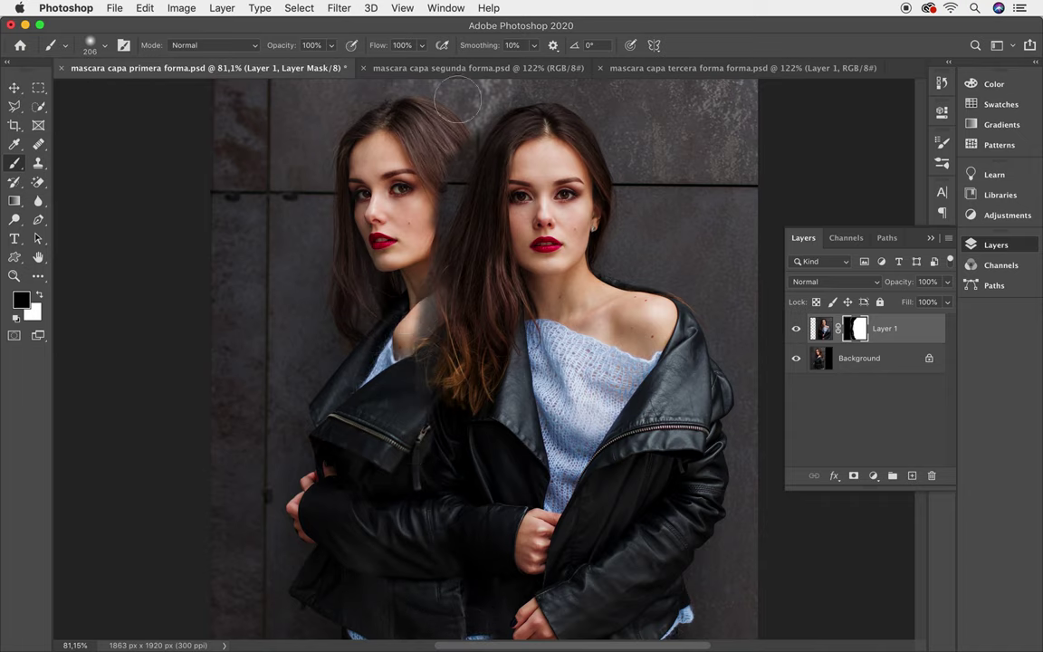
{"action": "key", "text": "x"}
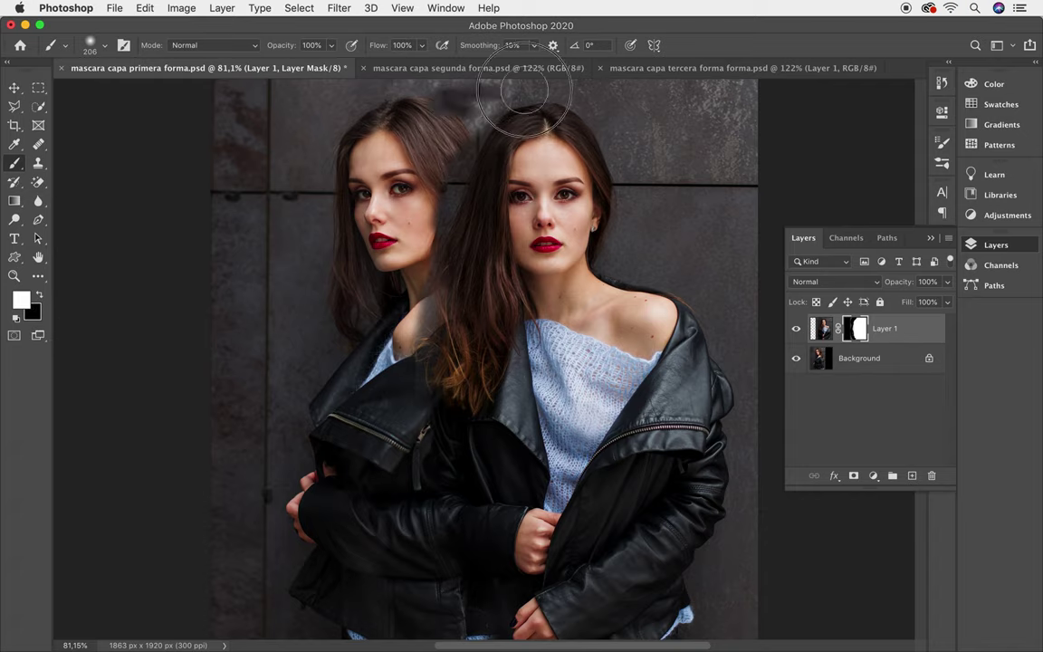
{"action": "mouse_move", "coordinate": [361, 117]}
{"action": "left_mouse_down"}
{"action": "mouse_move", "coordinate": [478, 105]}
{"action": "mouse_move", "coordinate": [440, 169]}
{"action": "mouse_move", "coordinate": [368, 154]}
{"action": "mouse_move", "coordinate": [420, 170]}
{"action": "mouse_move", "coordinate": [431, 280]}
{"action": "mouse_move", "coordinate": [415, 354]}
{"action": "mouse_move", "coordinate": [422, 367]}
{"action": "mouse_move", "coordinate": [377, 333]}
{"action": "mouse_move", "coordinate": [419, 371]}
{"action": "left_mouse_up"}
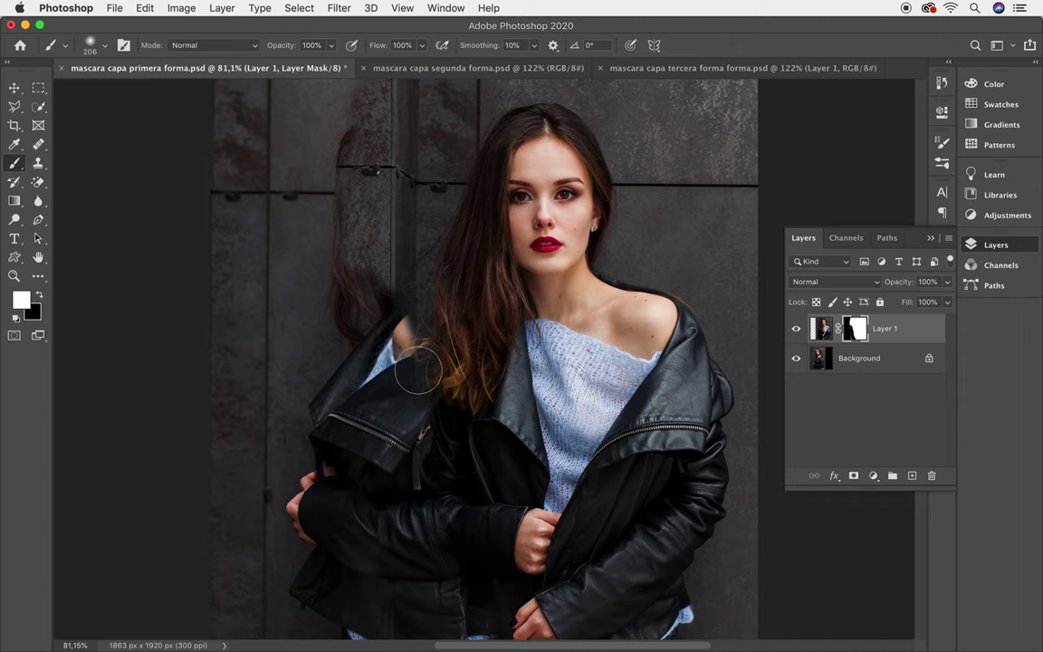
{"action": "left_click", "coordinate": [425, 68]}
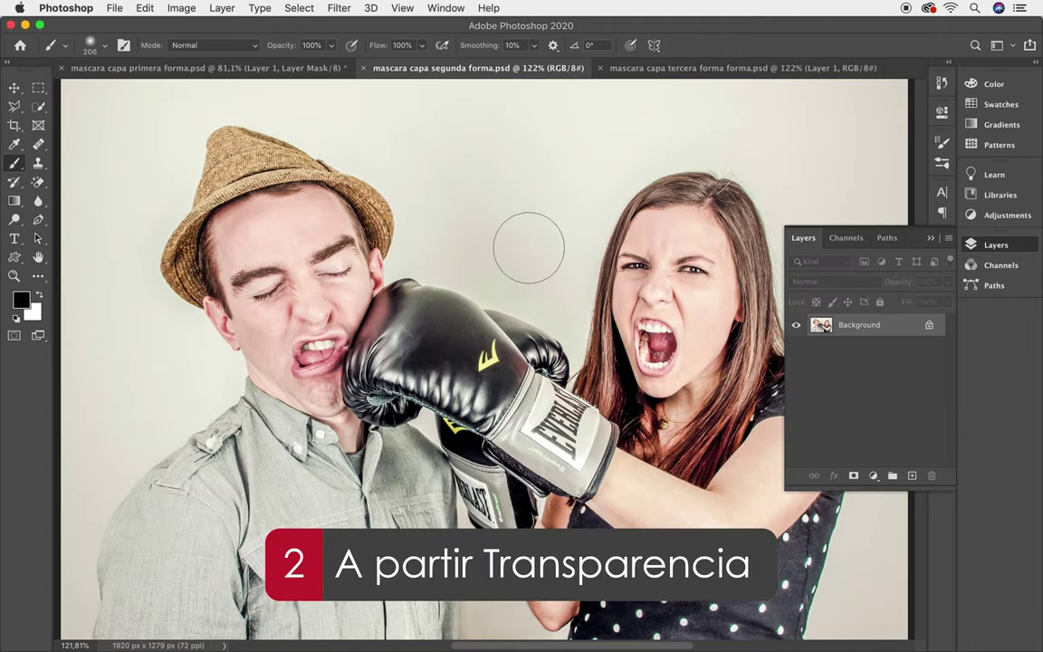
Step: Unlock the boxing photo as Layer 0, add a mask from transparency, and set opacity to 50%
{"action": "key", "text": "v"}
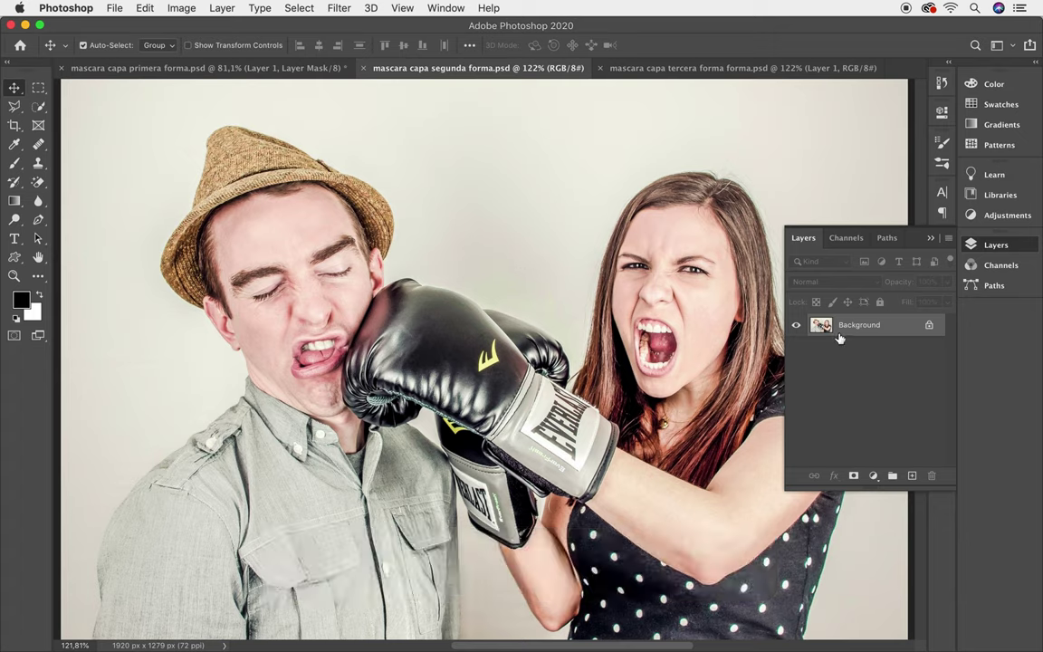
{"action": "left_click", "coordinate": [929, 324]}
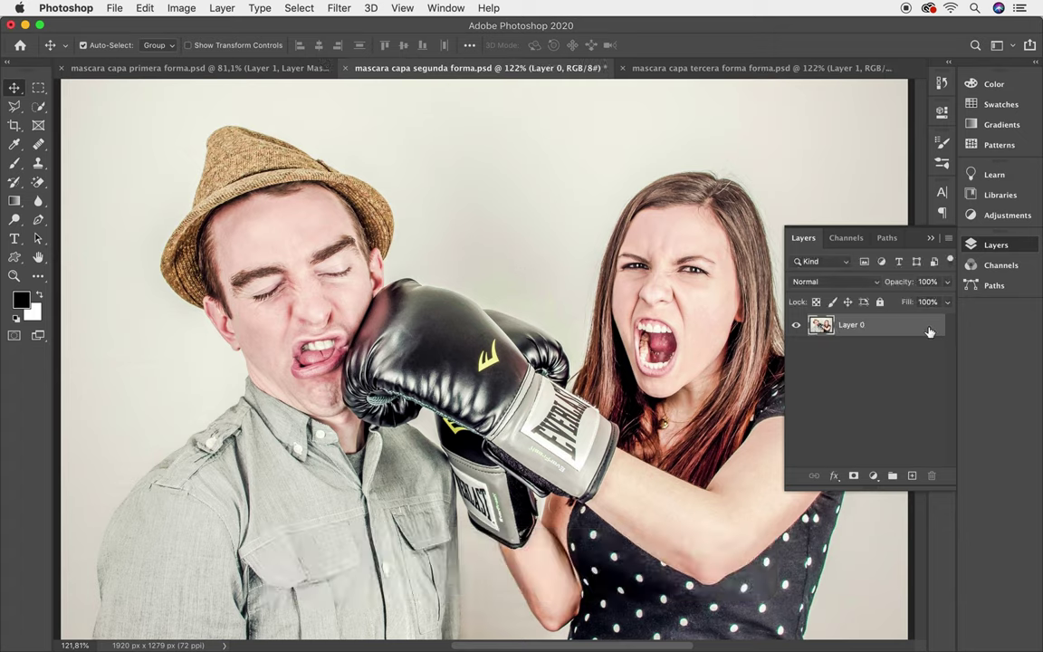
{"action": "left_click", "coordinate": [222, 9]}
{"action": "mouse_move", "coordinate": [245, 239]}
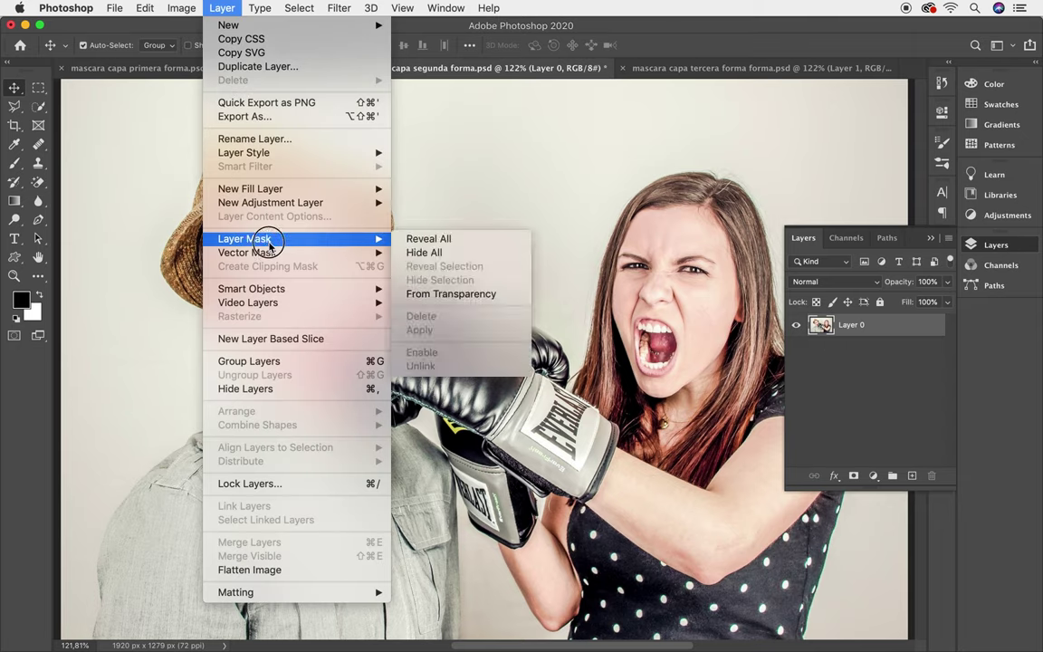
{"action": "left_click", "coordinate": [498, 299]}
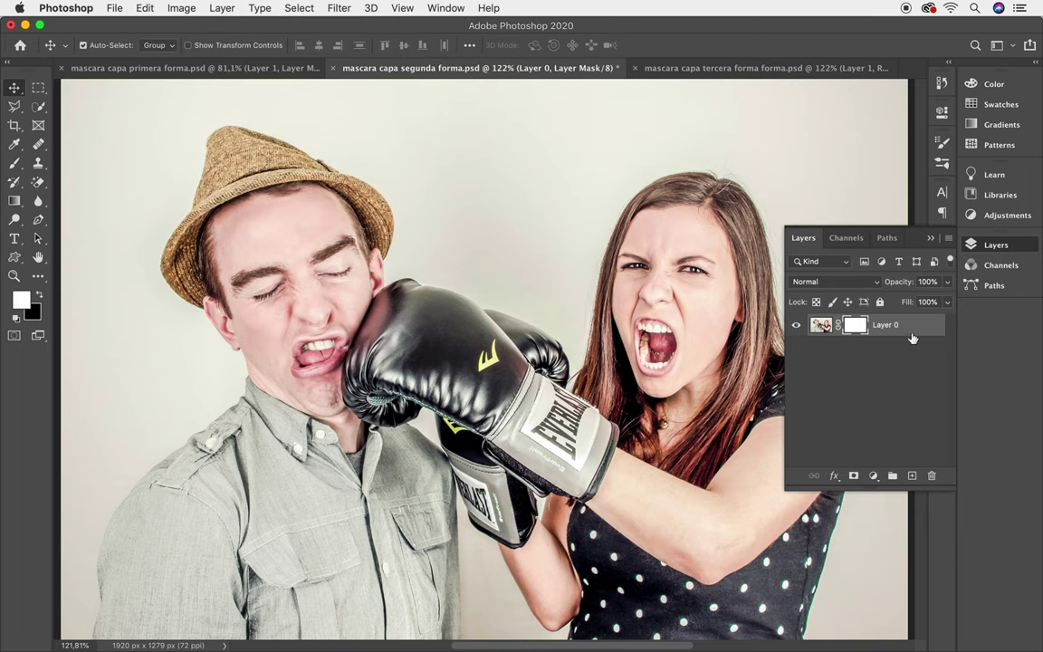
{"action": "left_click", "coordinate": [949, 284]}
{"action": "left_click", "coordinate": [913, 301]}
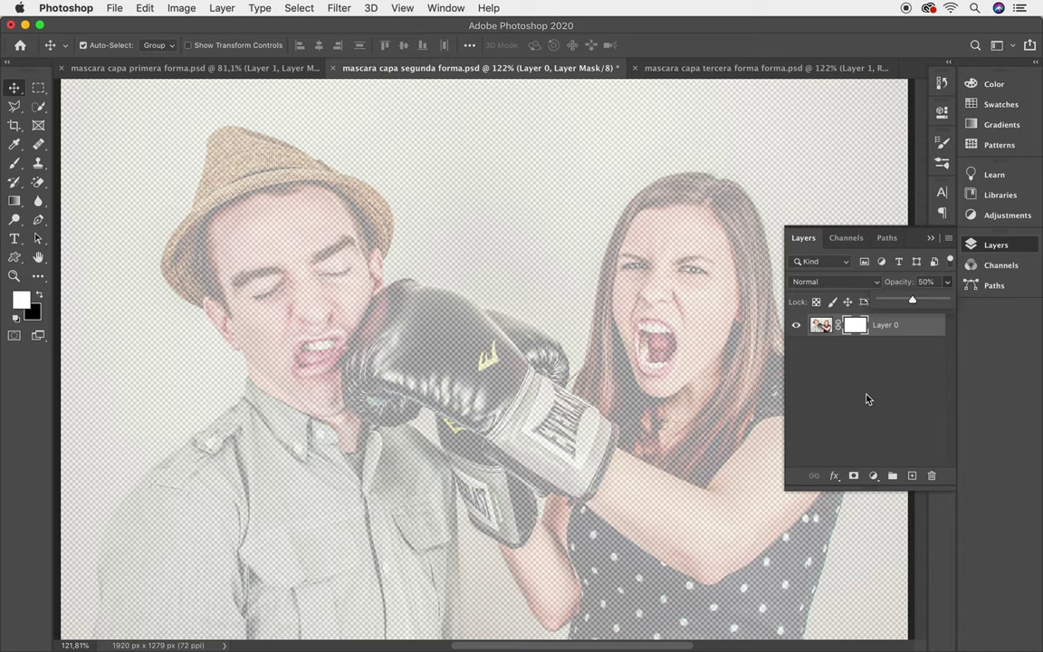
Step: In the third document, hide the portrait layer and select the Background layer
{"action": "left_click", "coordinate": [682, 69]}
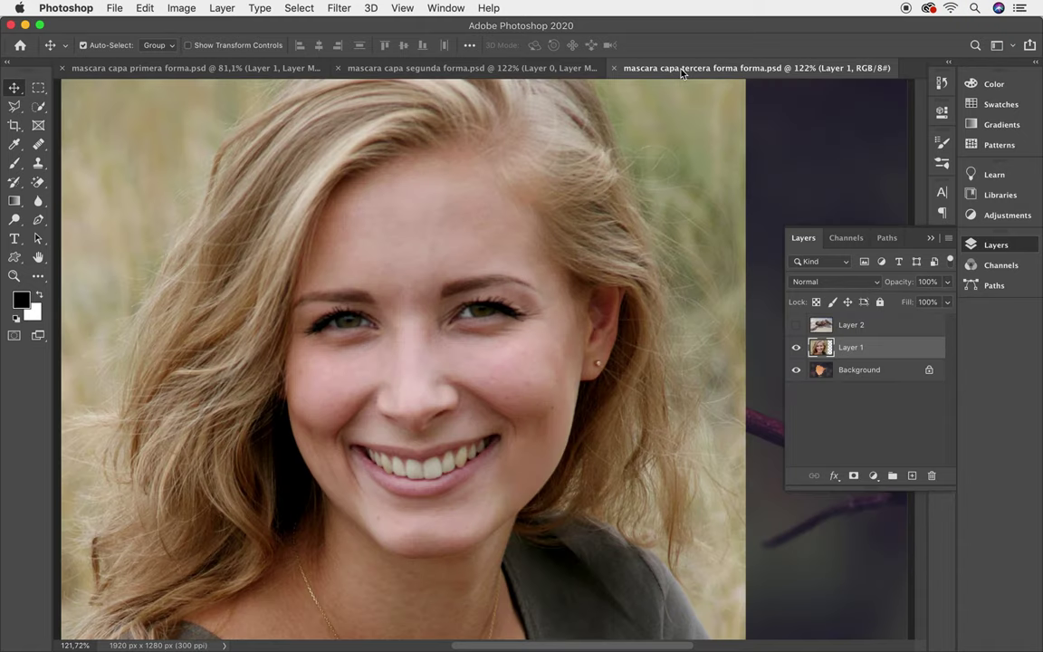
{"action": "left_click", "coordinate": [797, 346]}
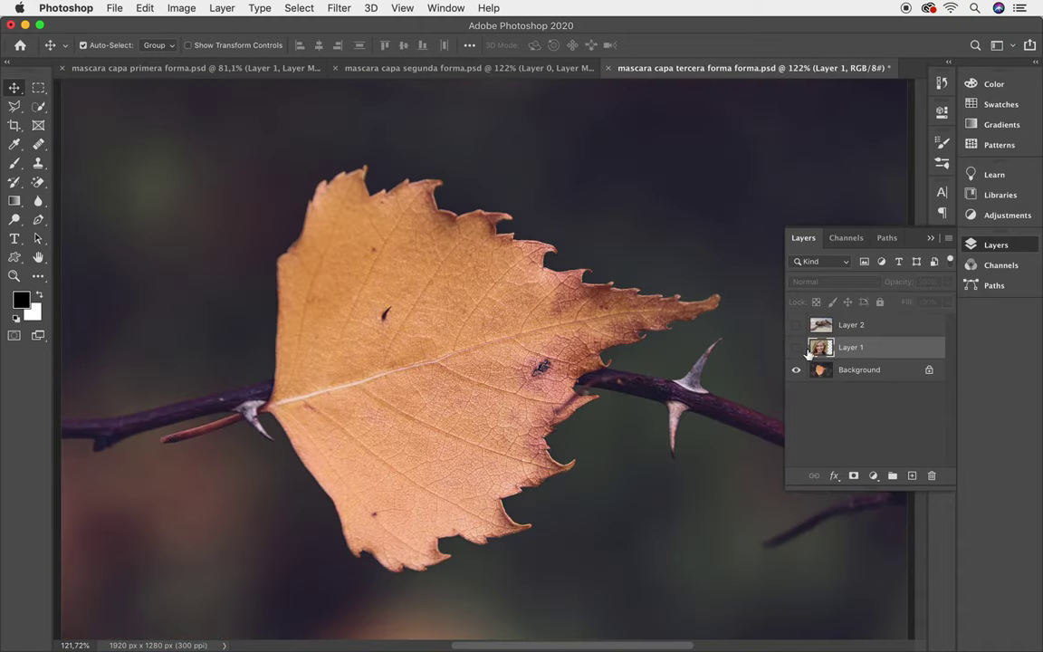
{"action": "left_click", "coordinate": [820, 375]}
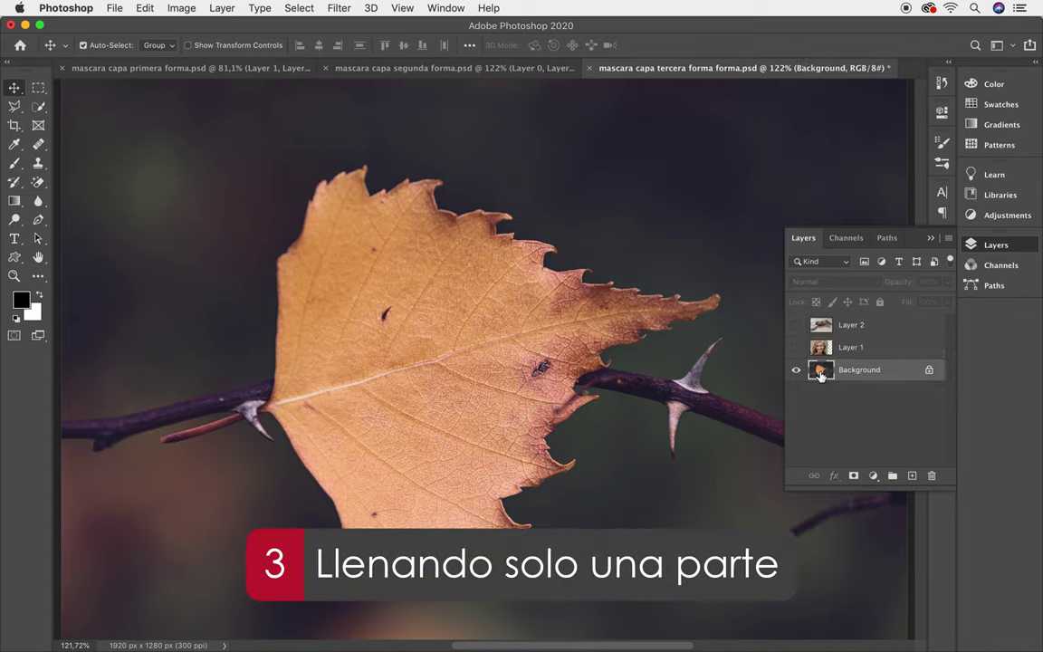
Step: Quick-select the leaf's outline out to its tip, then show the portrait layer again
{"action": "key", "text": "w"}
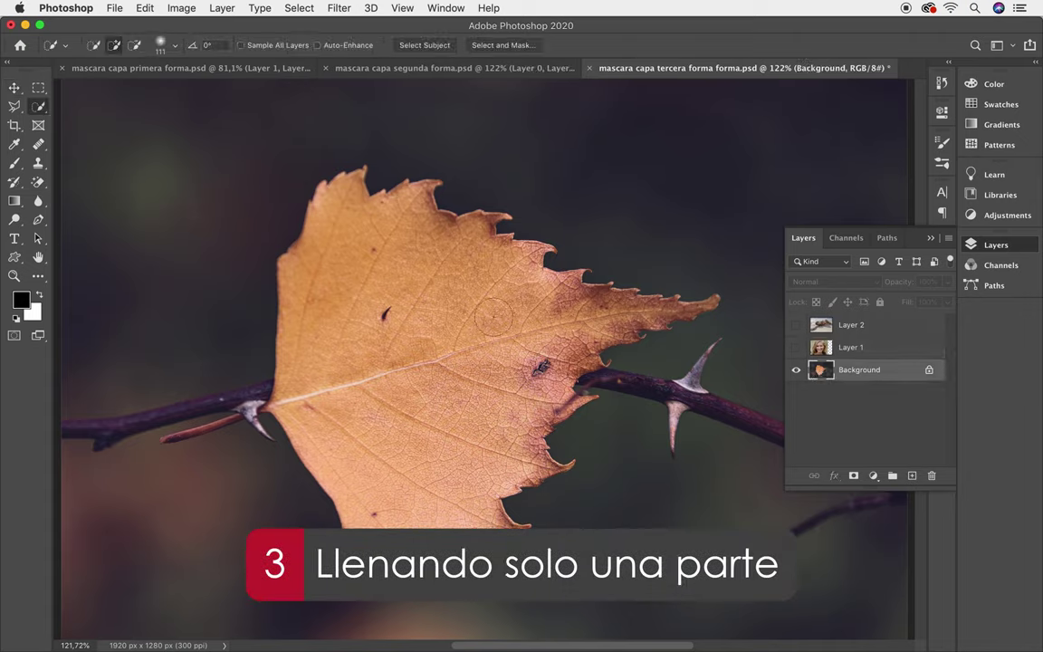
{"action": "mouse_move", "coordinate": [364, 296]}
{"action": "left_mouse_down"}
{"action": "mouse_move", "coordinate": [596, 322]}
{"action": "mouse_move", "coordinate": [349, 407]}
{"action": "left_mouse_up"}
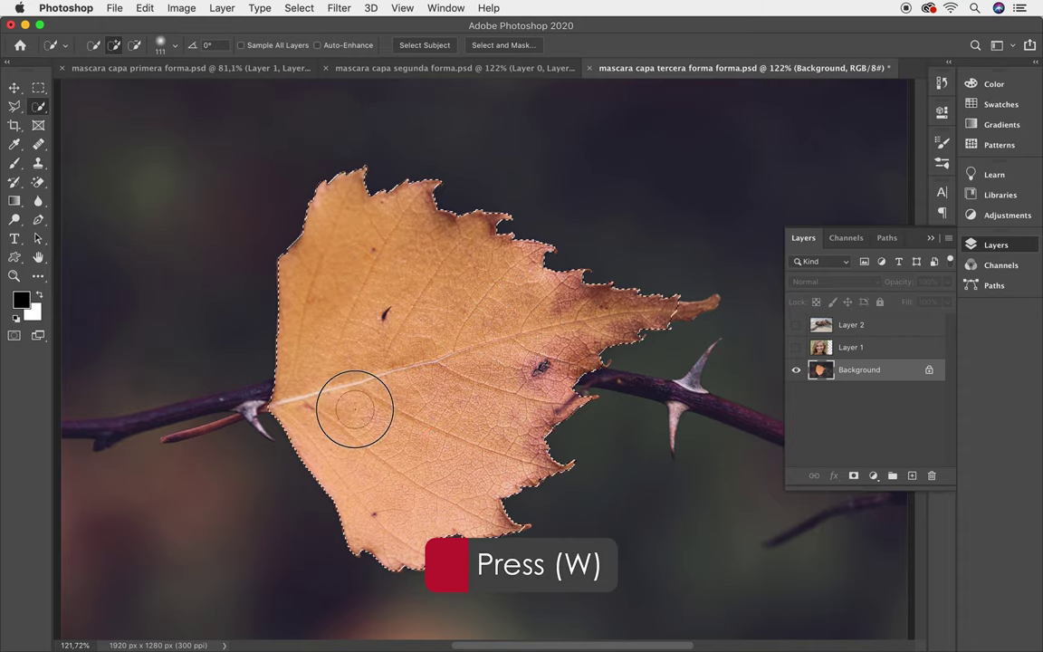
{"action": "left_click_drag", "start_coordinate": [659, 331], "coordinate": [702, 295]}
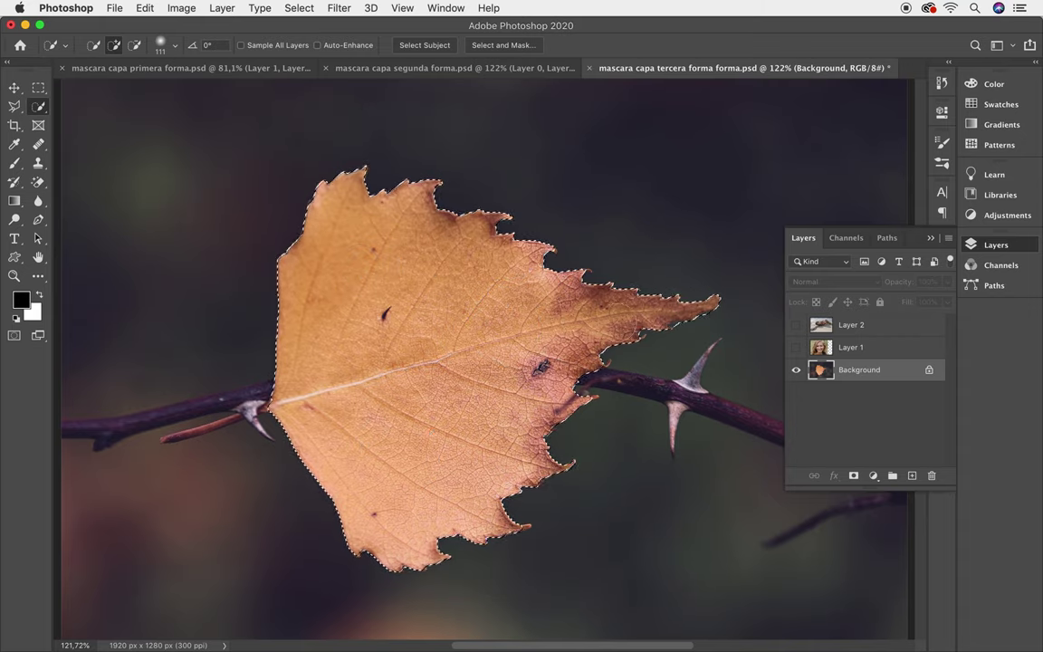
{"action": "left_click", "coordinate": [797, 348]}
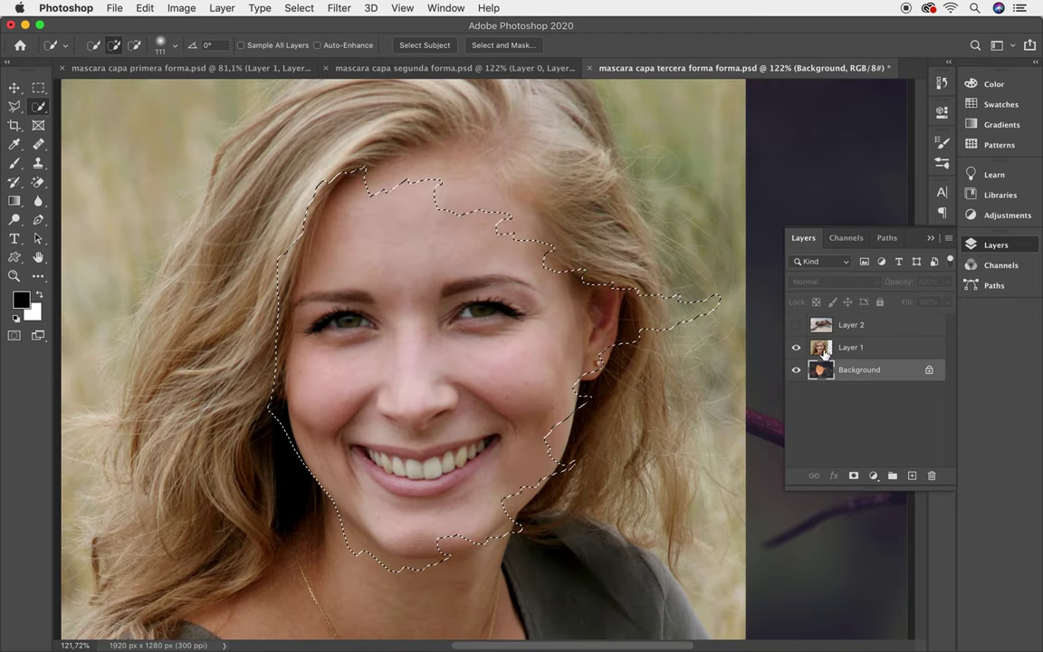
Step: Mask Layer 1 to the leaf selection and view the mask alone as a white leaf
{"action": "left_click", "coordinate": [819, 349]}
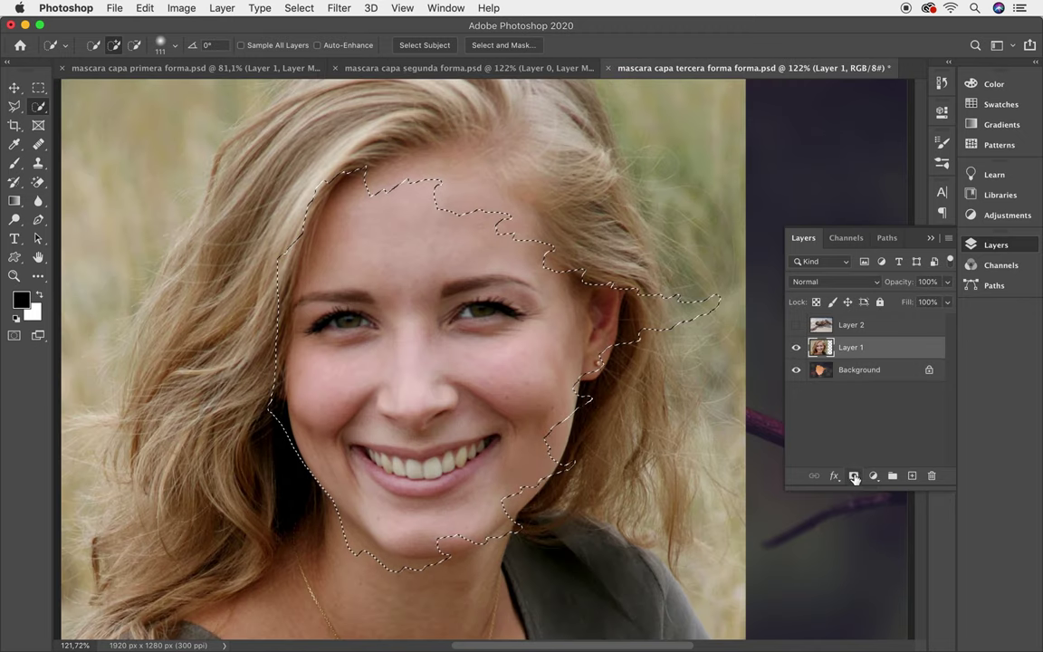
{"action": "left_click", "coordinate": [853, 475]}
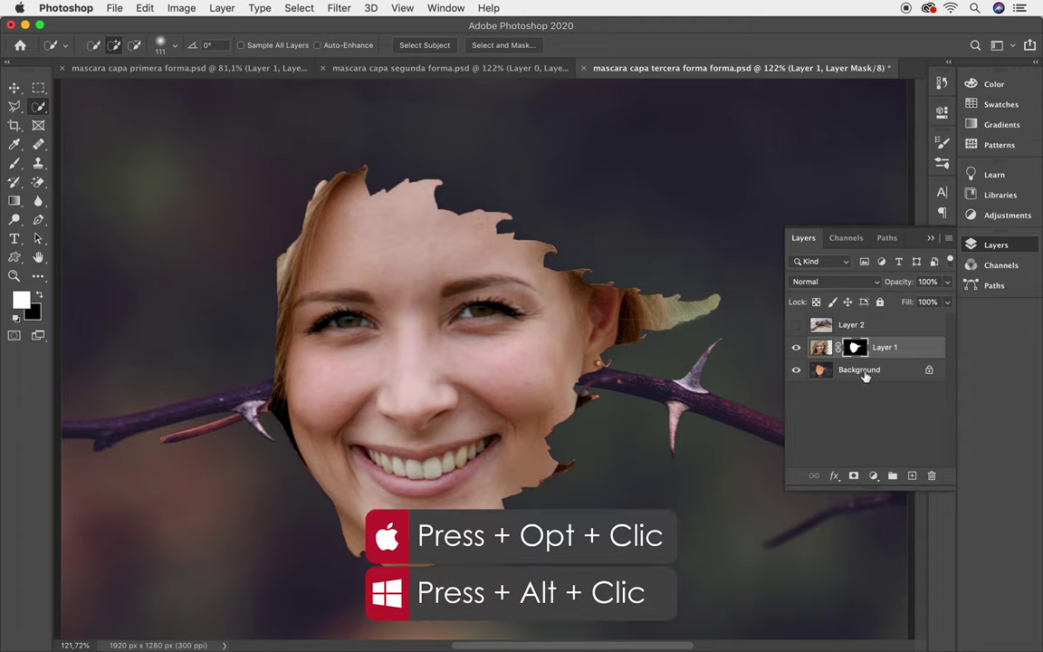
{"action": "left_click", "coordinate": [856, 353], "text": "alt"}
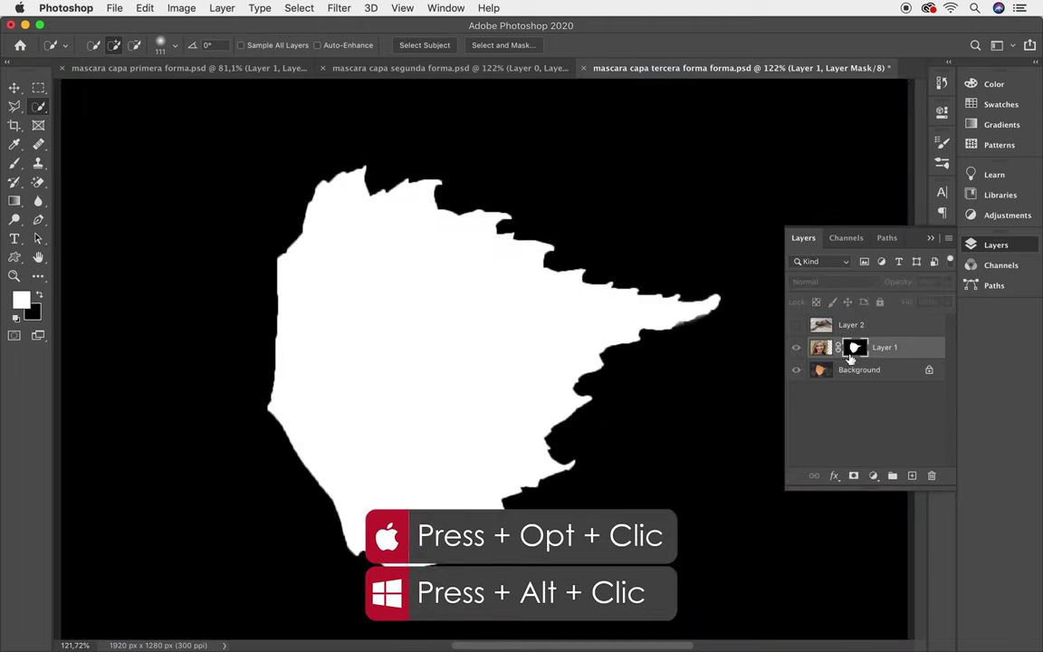
{"action": "left_click", "coordinate": [854, 350], "text": "alt"}
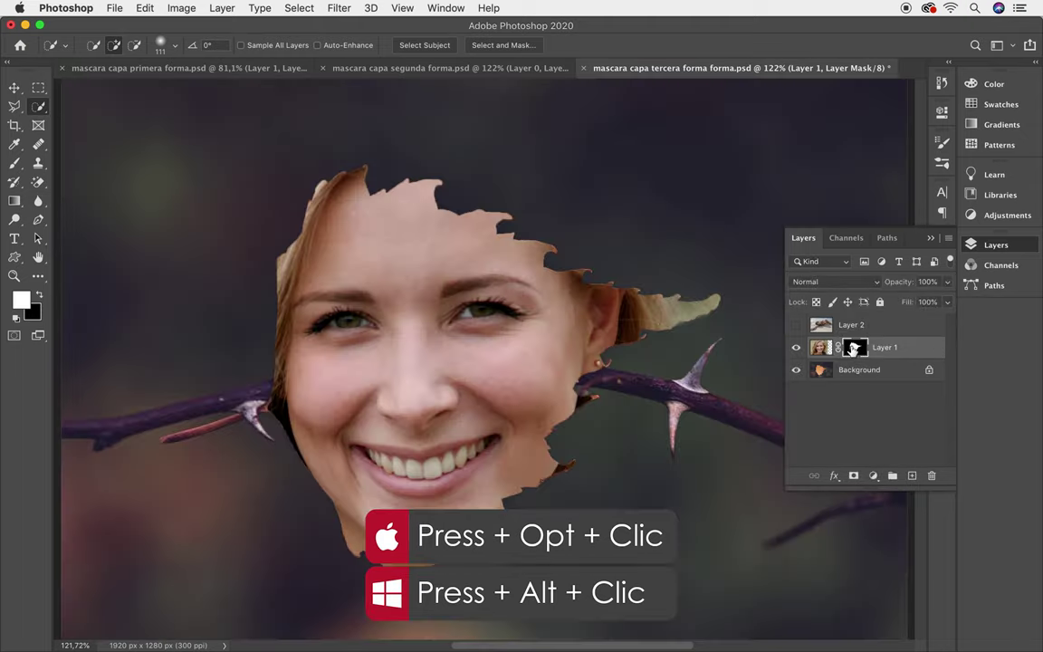
{"action": "left_click", "coordinate": [855, 349], "text": "shift"}
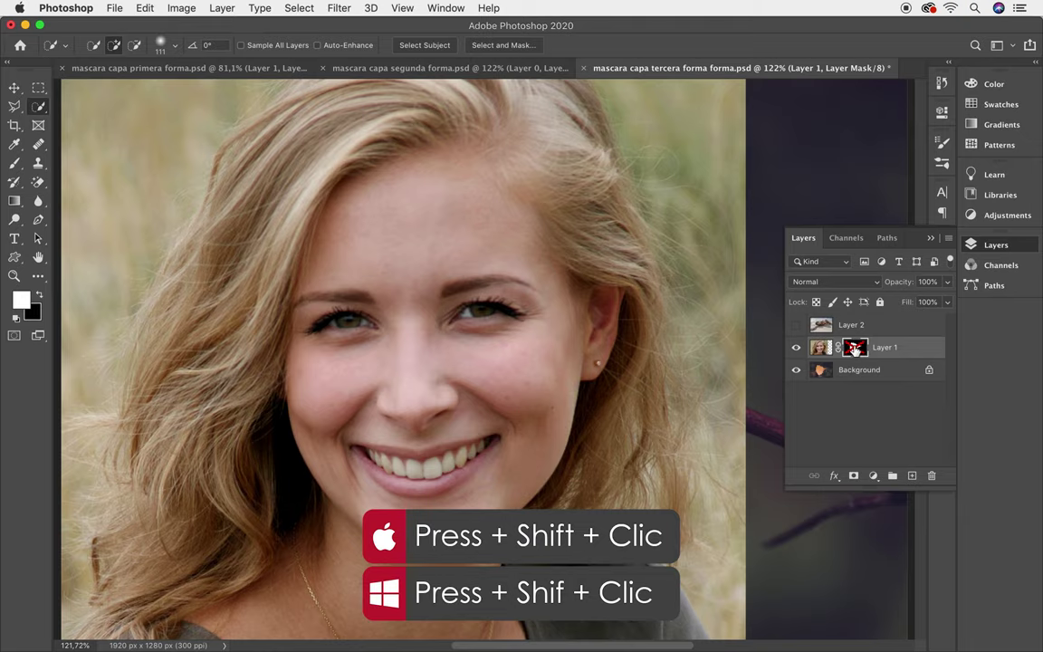
{"action": "left_click", "coordinate": [855, 350], "text": "shift"}
{"action": "middle_click", "coordinate": [853, 351]}
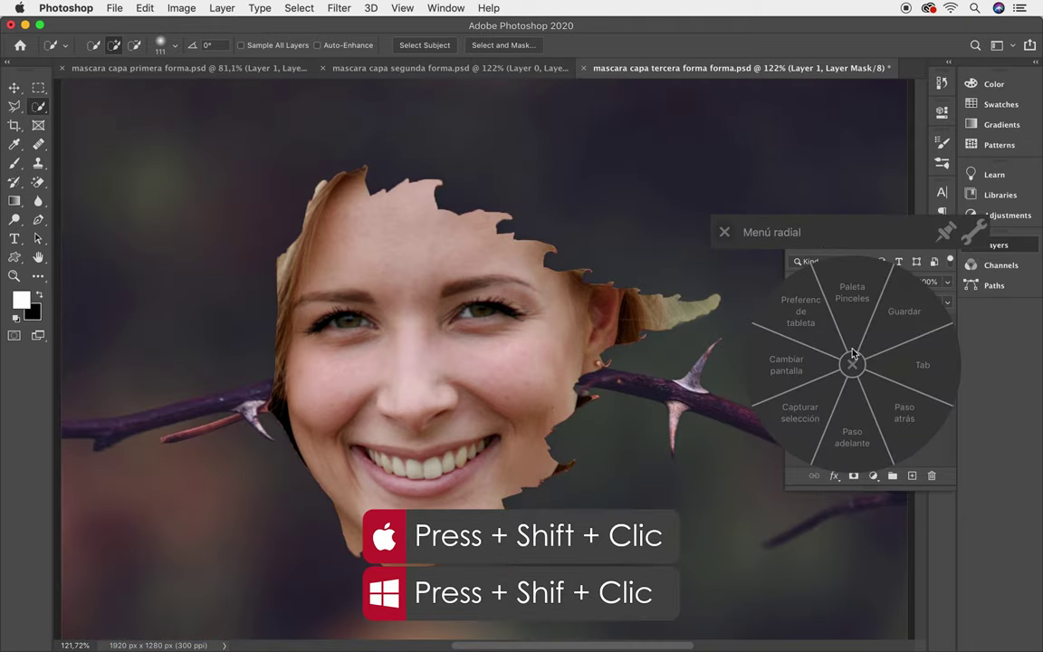
{"action": "left_click", "coordinate": [852, 366]}
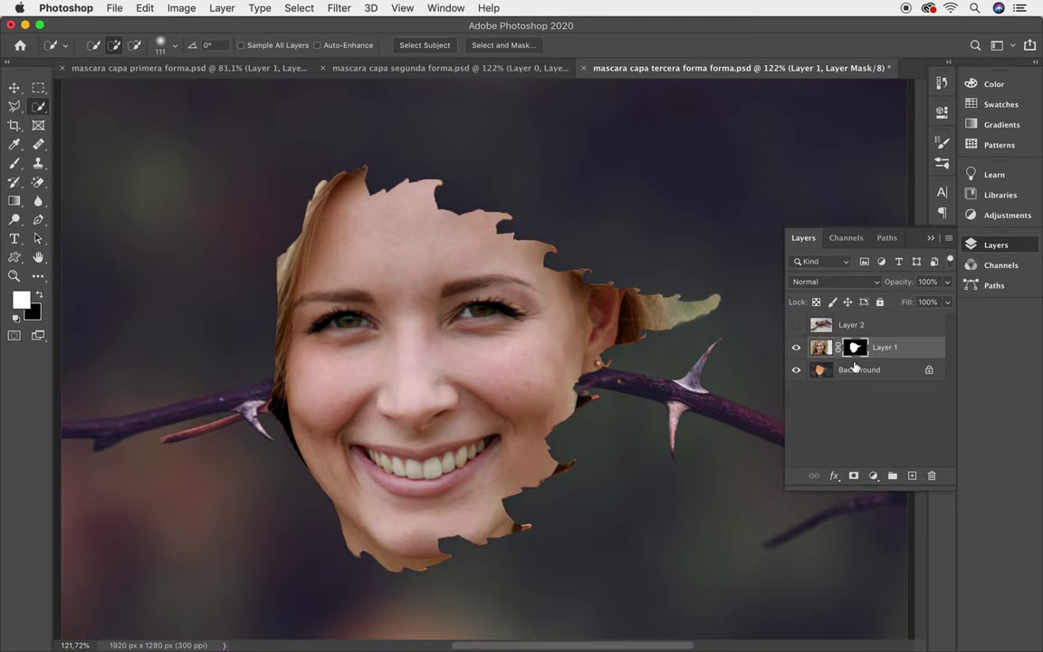
{"action": "left_click", "coordinate": [439, 8]}
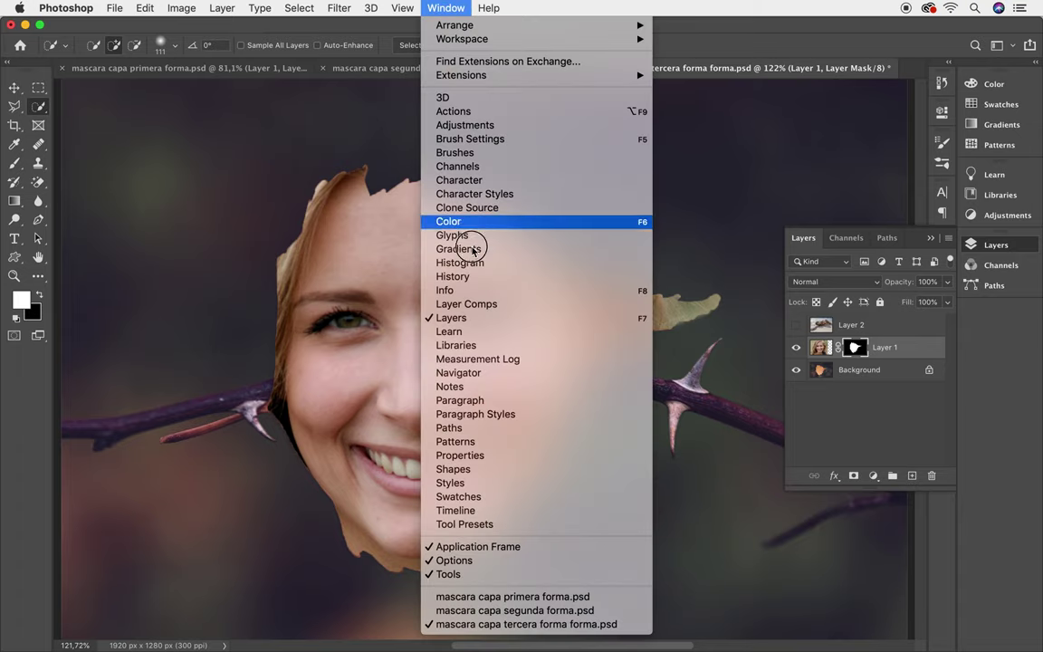
{"action": "left_click", "coordinate": [496, 455]}
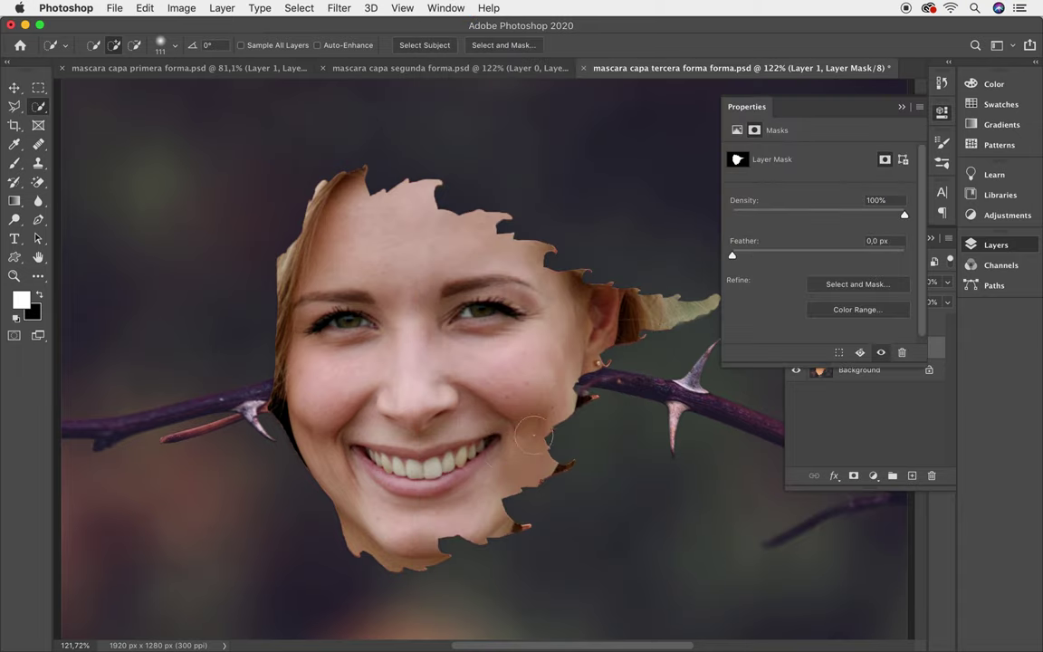
{"action": "left_click", "coordinate": [883, 354]}
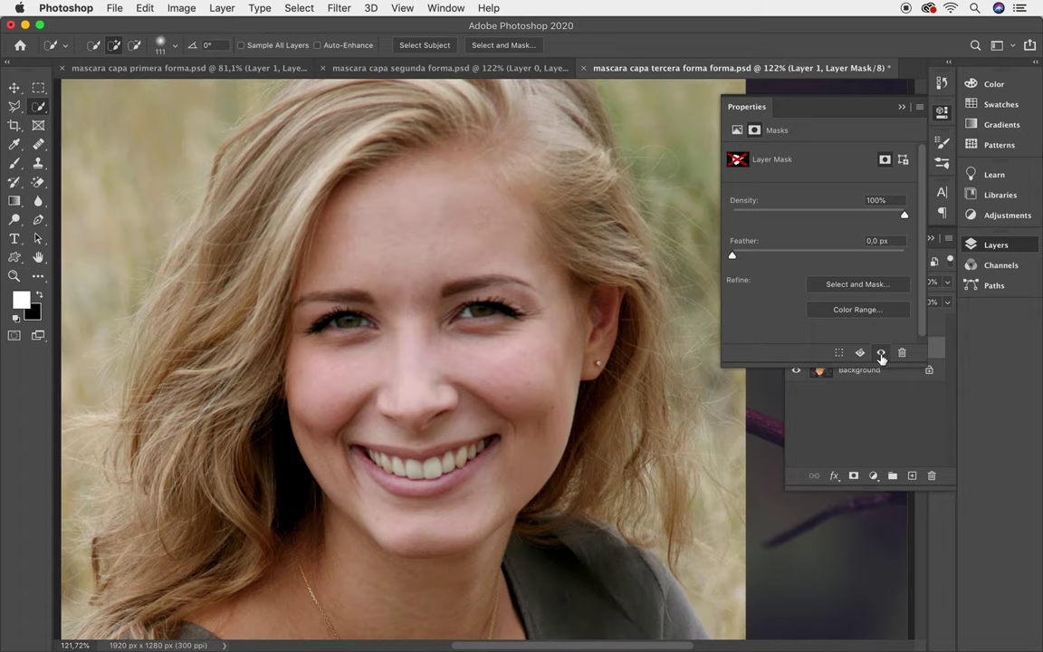
{"action": "left_click", "coordinate": [882, 354]}
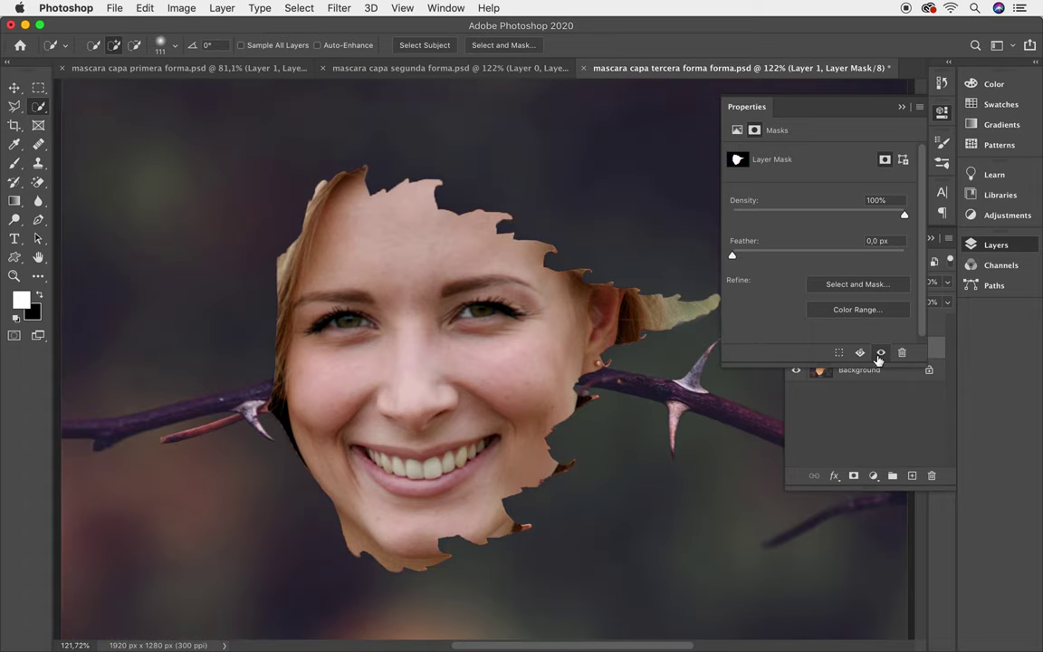
{"action": "double_click", "coordinate": [811, 98]}
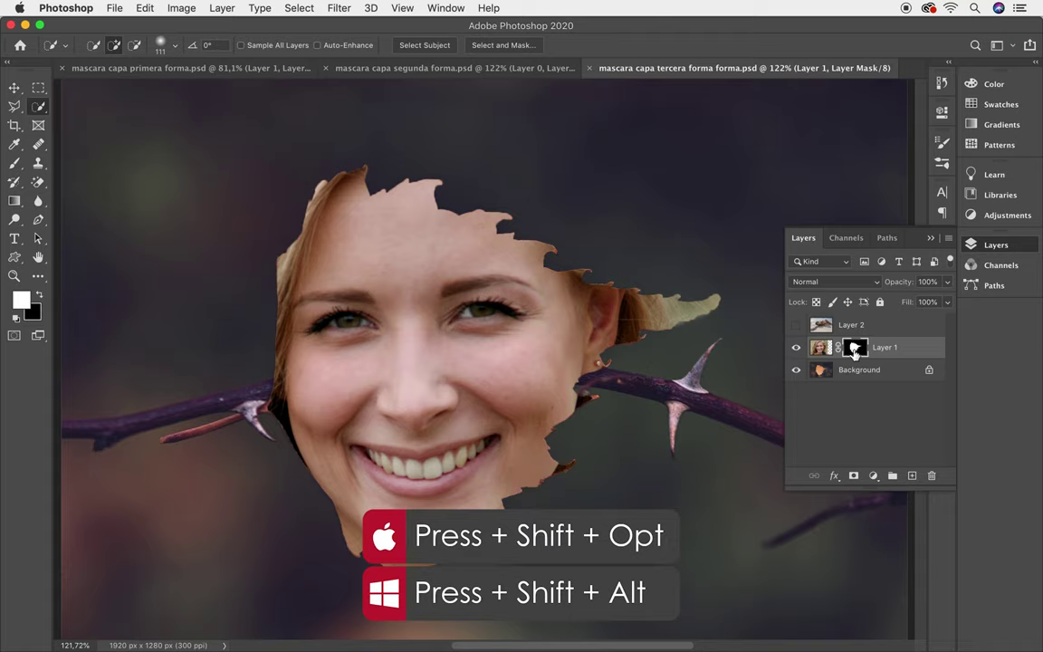
{"action": "left_click", "coordinate": [855, 351], "text": "alt+shift"}
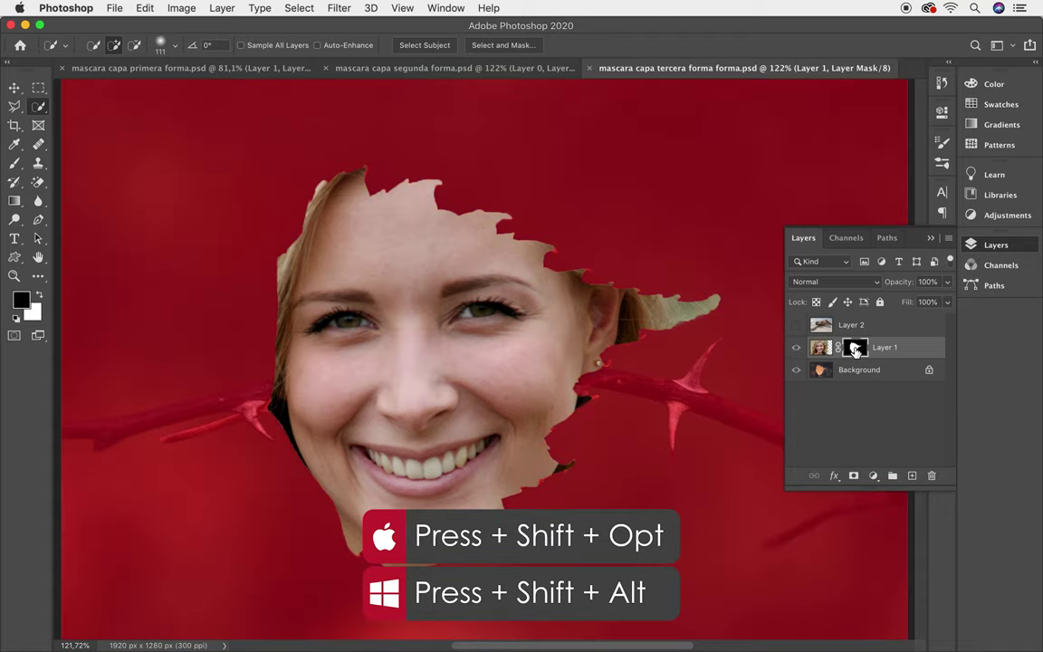
{"action": "left_click", "coordinate": [855, 351], "text": "alt+shift"}
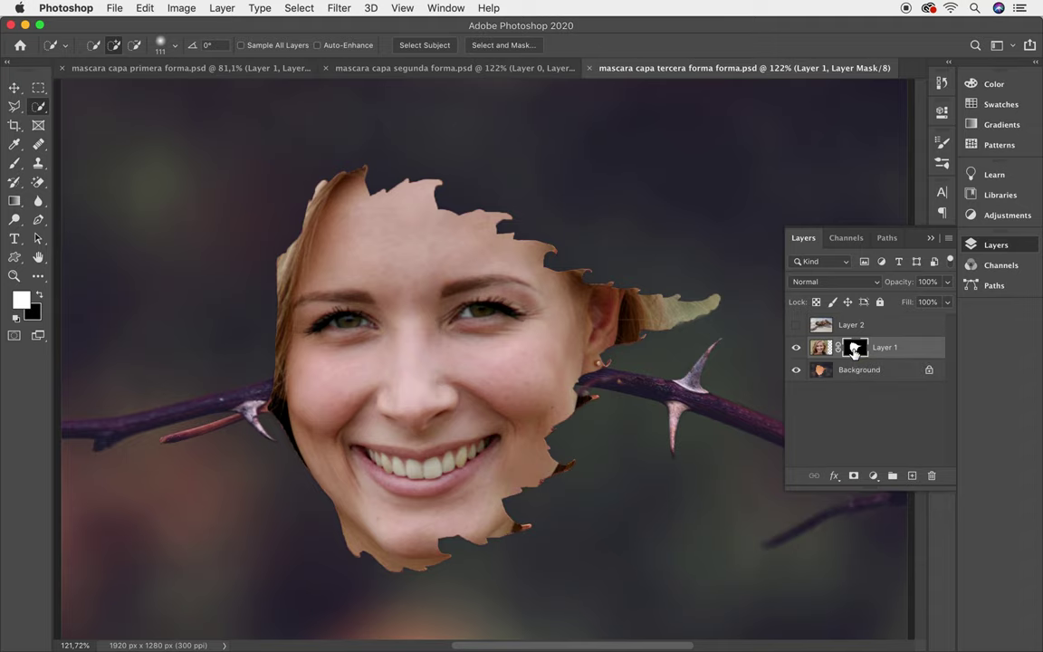
{"action": "left_click", "coordinate": [441, 8]}
{"action": "left_click", "coordinate": [473, 456]}
{"action": "left_click_drag", "start_coordinate": [733, 255], "coordinate": [804, 263]}
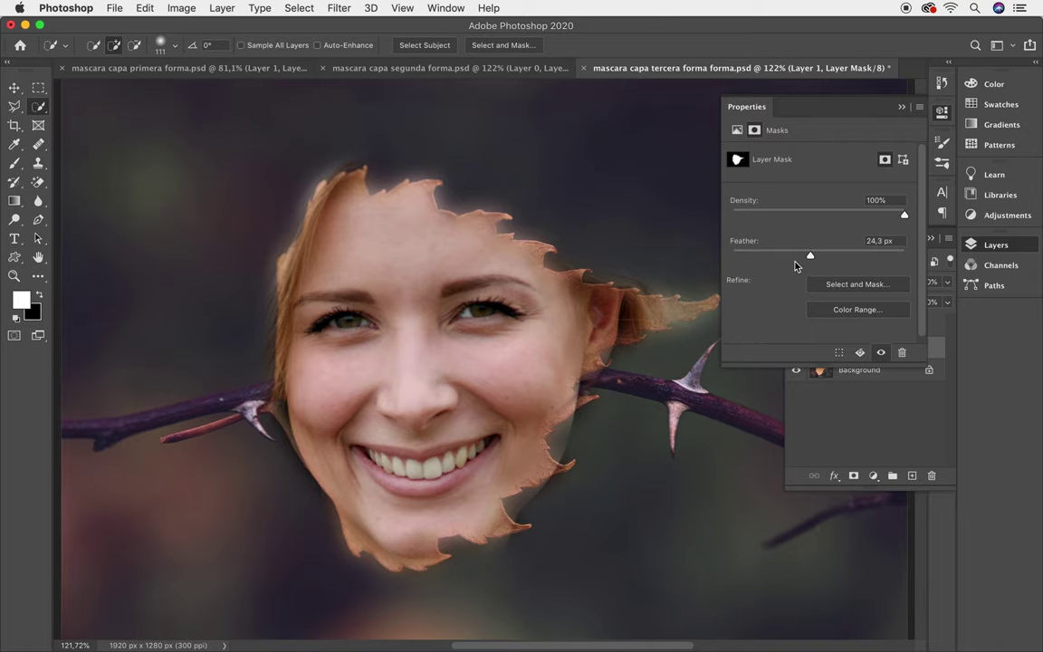
{"action": "key", "text": "ctrl+z"}
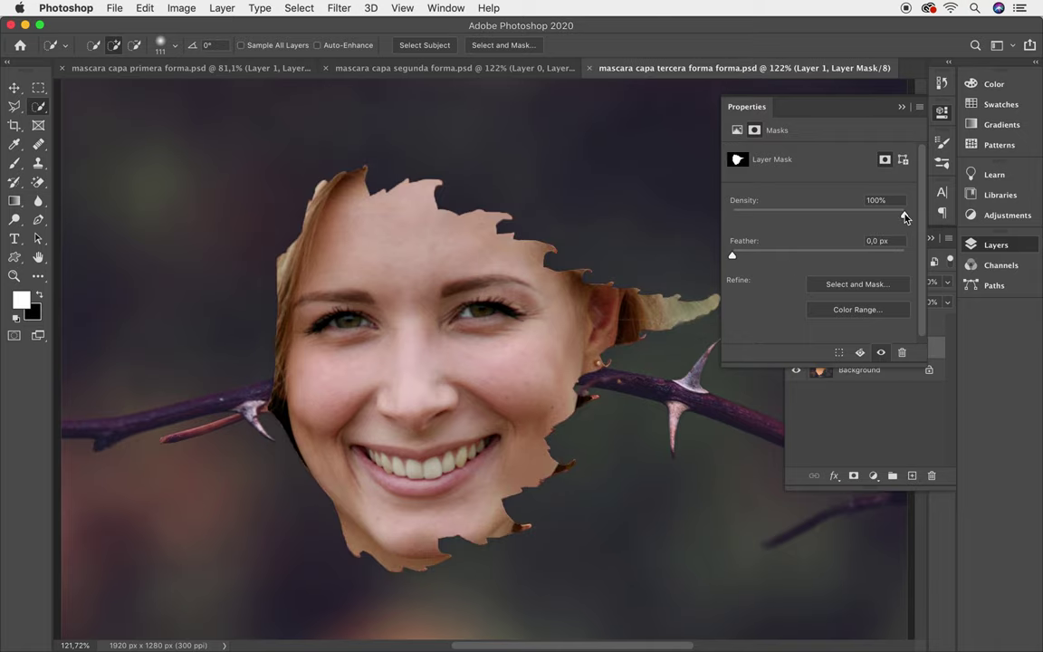
{"action": "left_click_drag", "start_coordinate": [905, 217], "coordinate": [777, 217]}
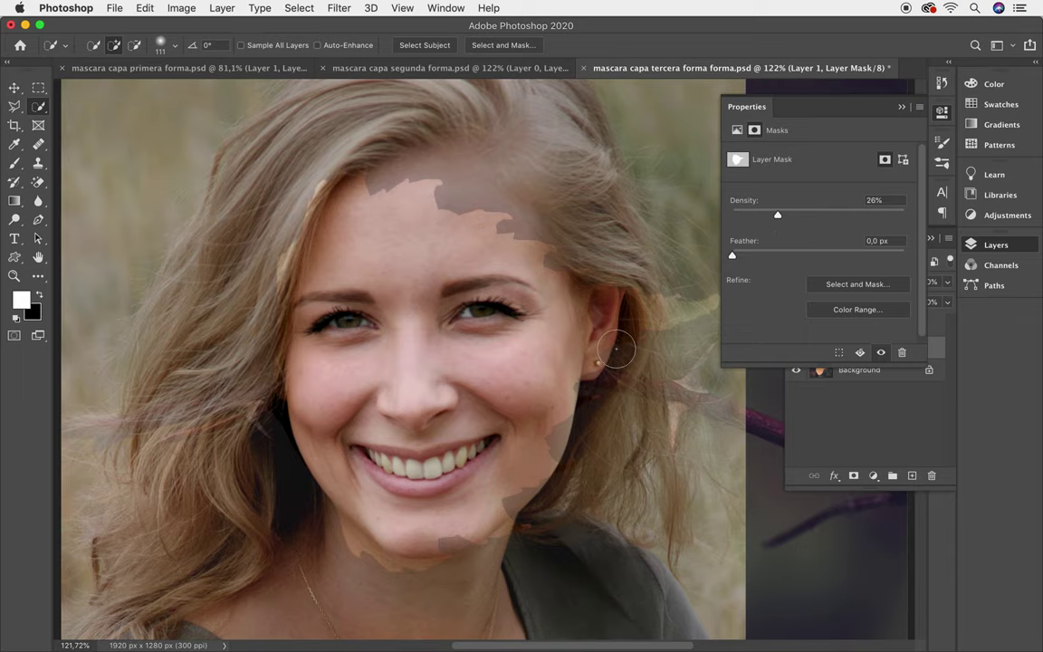
{"action": "key", "text": "super+z"}
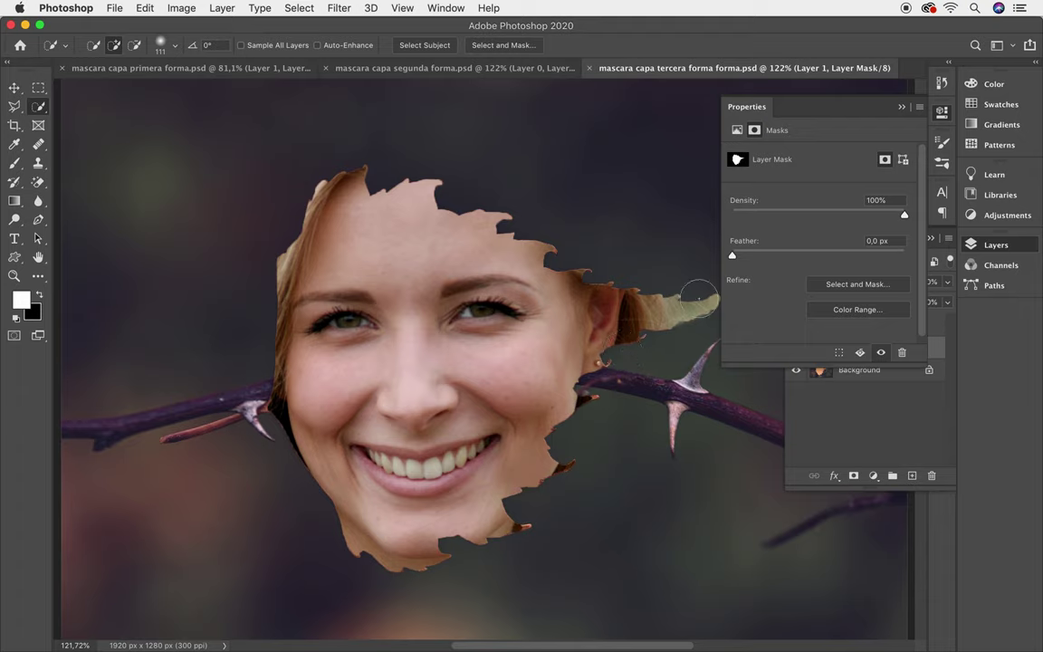
{"action": "left_click", "coordinate": [902, 108]}
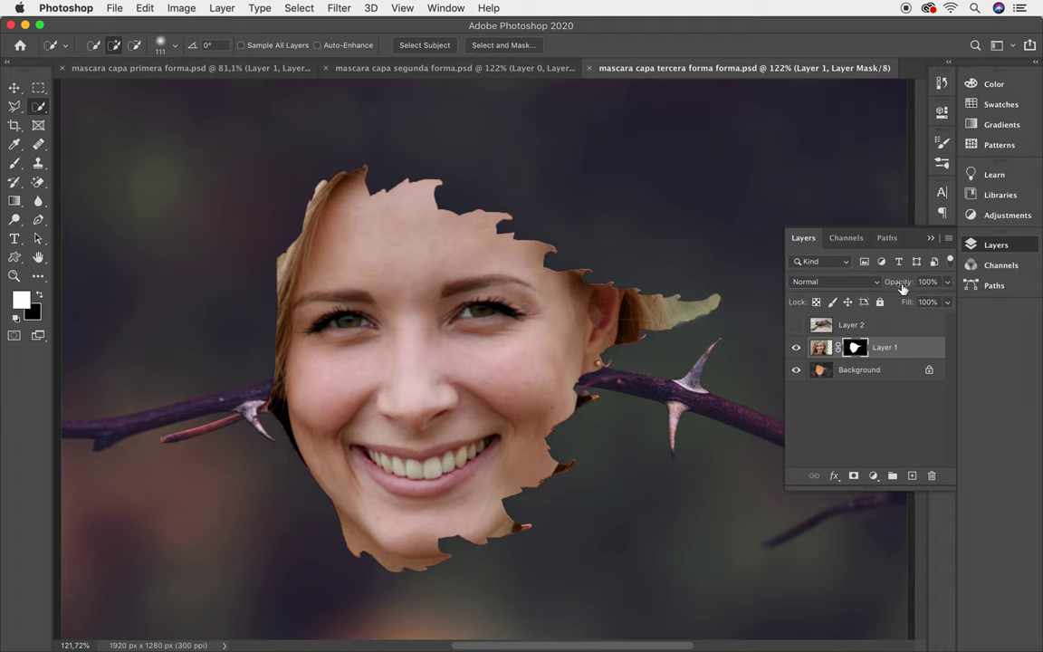
Step: Copy Layer 1's leaf mask onto the visible Layer 2, hide Layer 1, and trash Layer 2's mask
{"action": "key", "text": "v"}
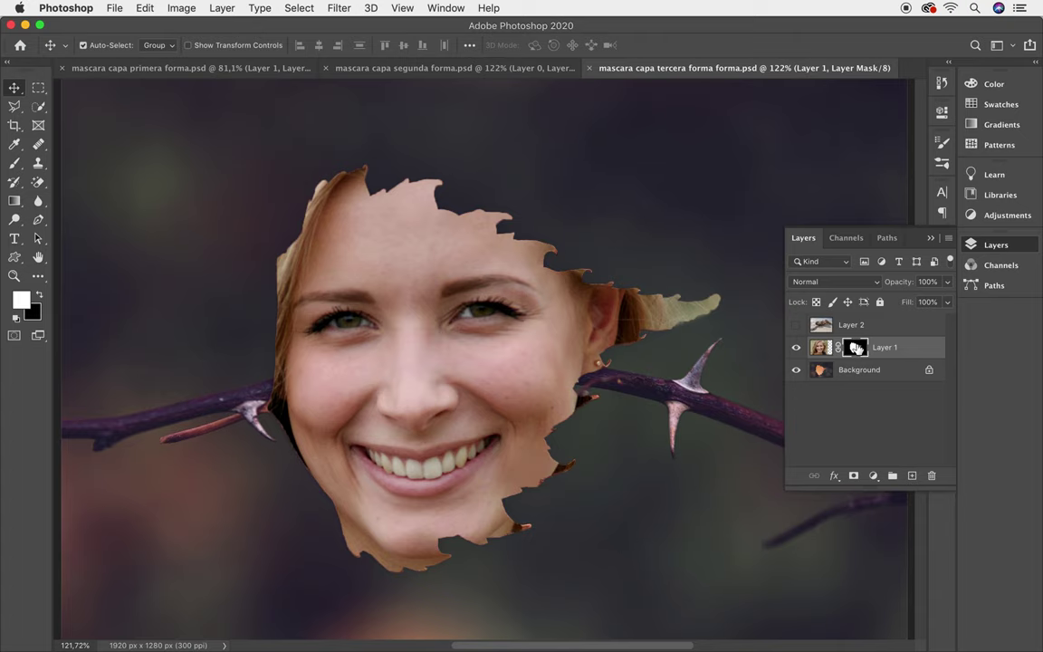
{"action": "left_click", "coordinate": [796, 326]}
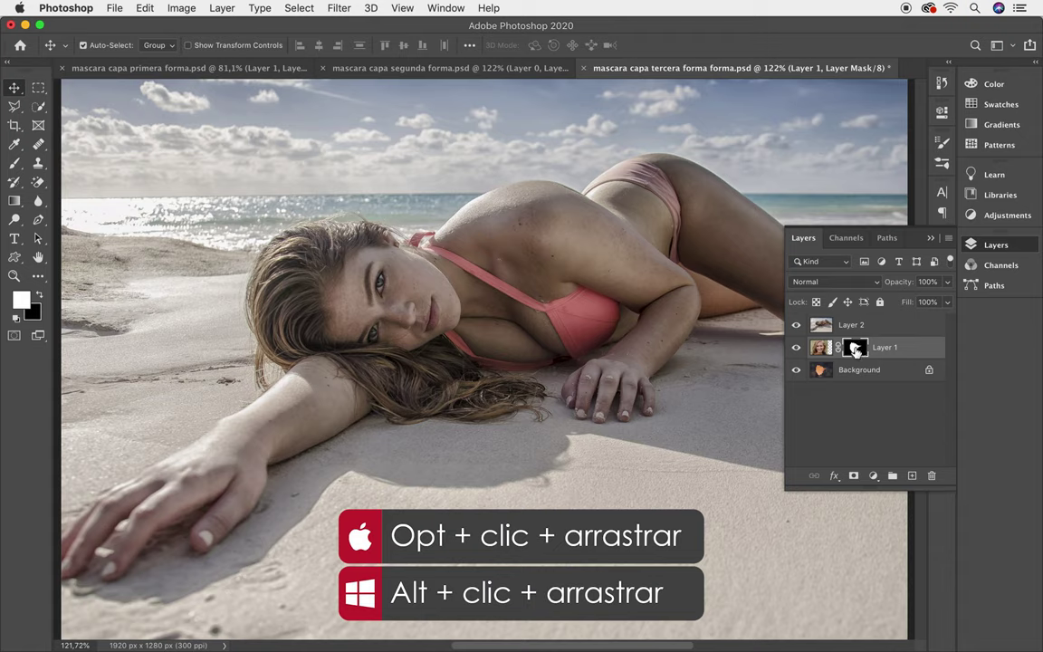
{"action": "left_click_drag", "start_coordinate": [856, 348], "coordinate": [856, 331]}
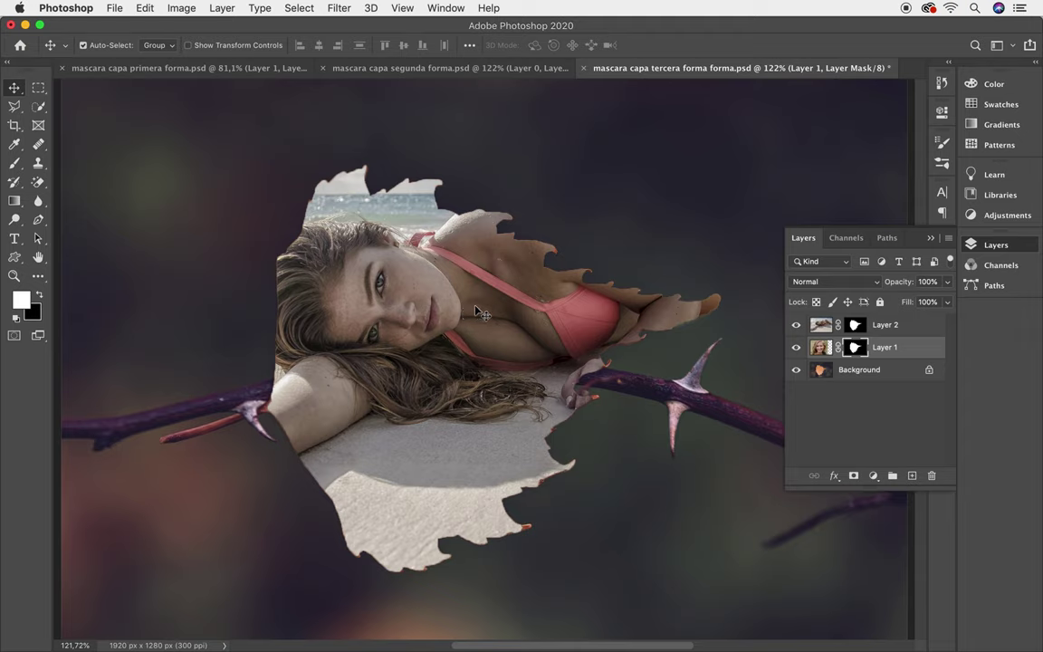
{"action": "left_click", "coordinate": [856, 327]}
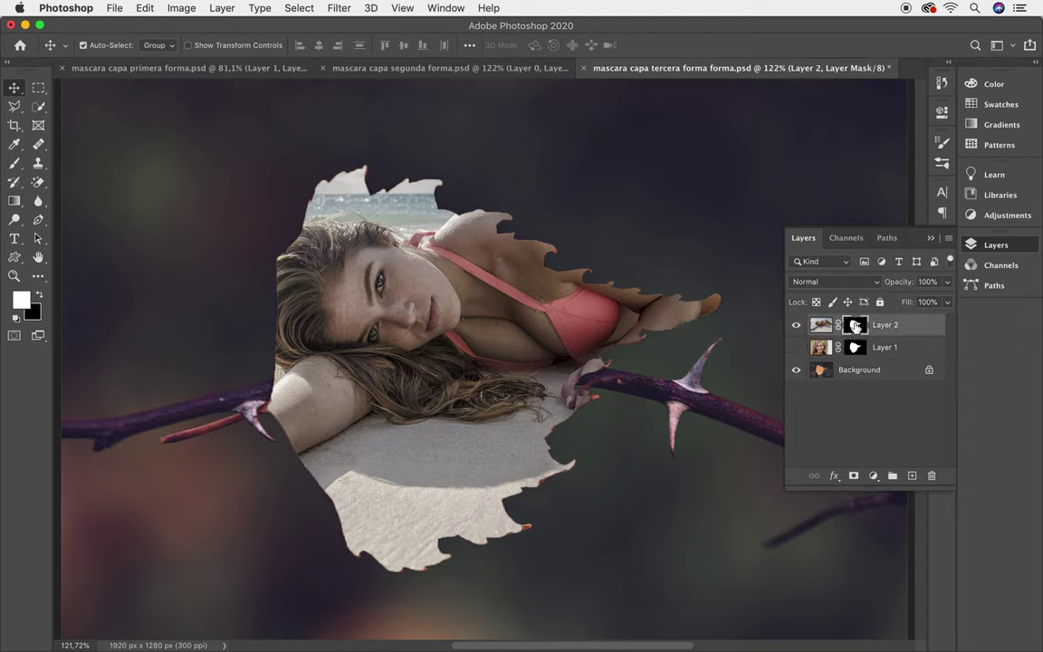
{"action": "left_click_drag", "start_coordinate": [856, 326], "coordinate": [927, 464]}
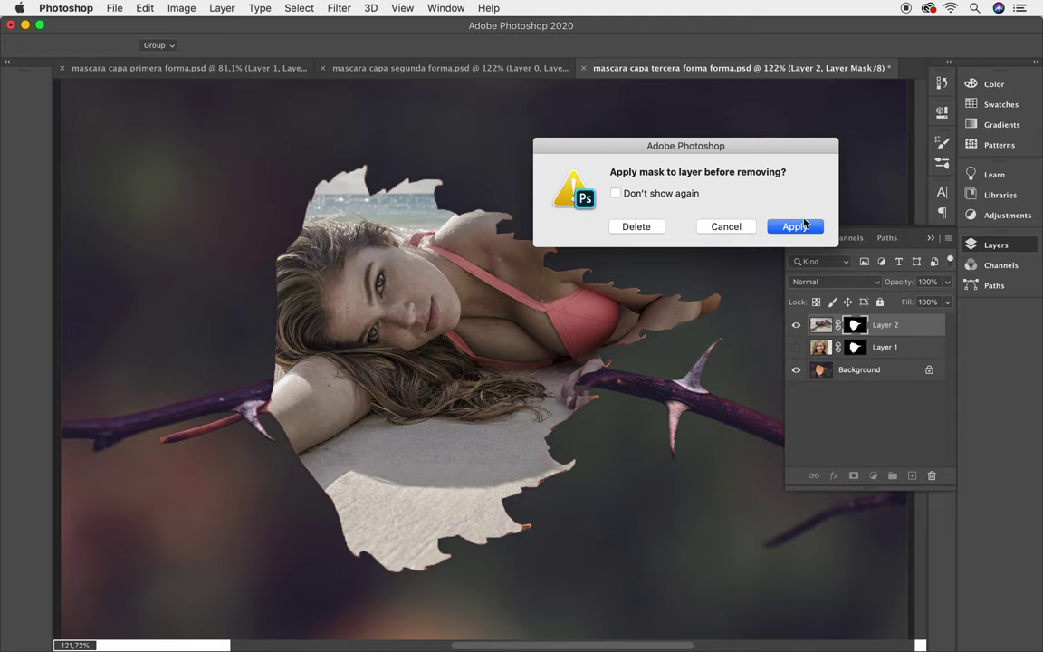
Step: Apply Layer 2's mask into its pixels, then toggle the Background off and on to check
{"action": "left_click", "coordinate": [797, 229]}
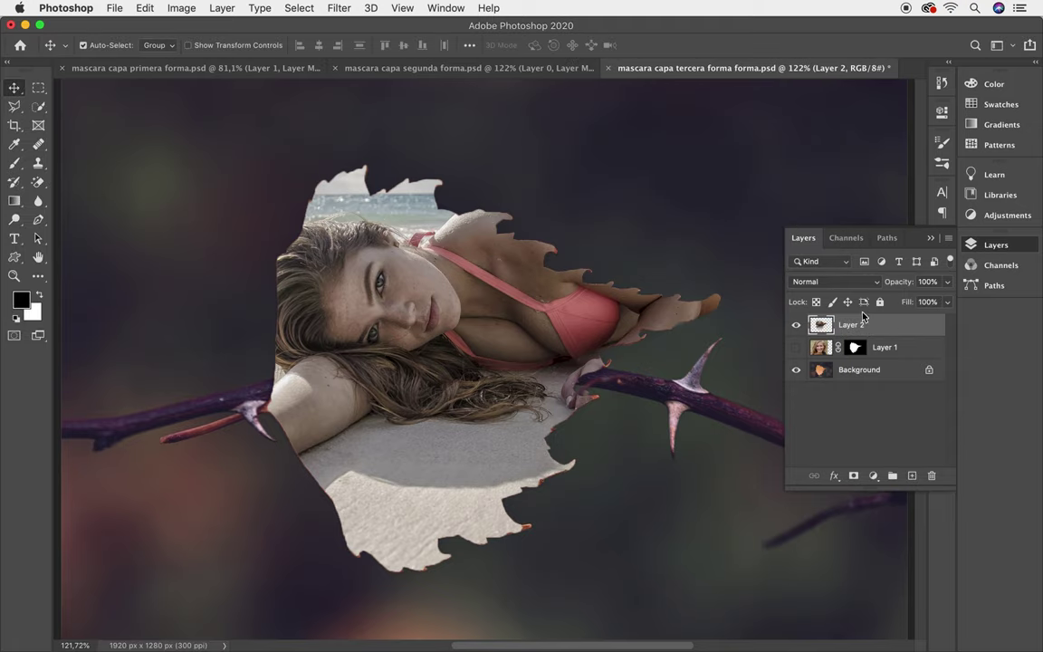
{"action": "left_click", "coordinate": [797, 369]}
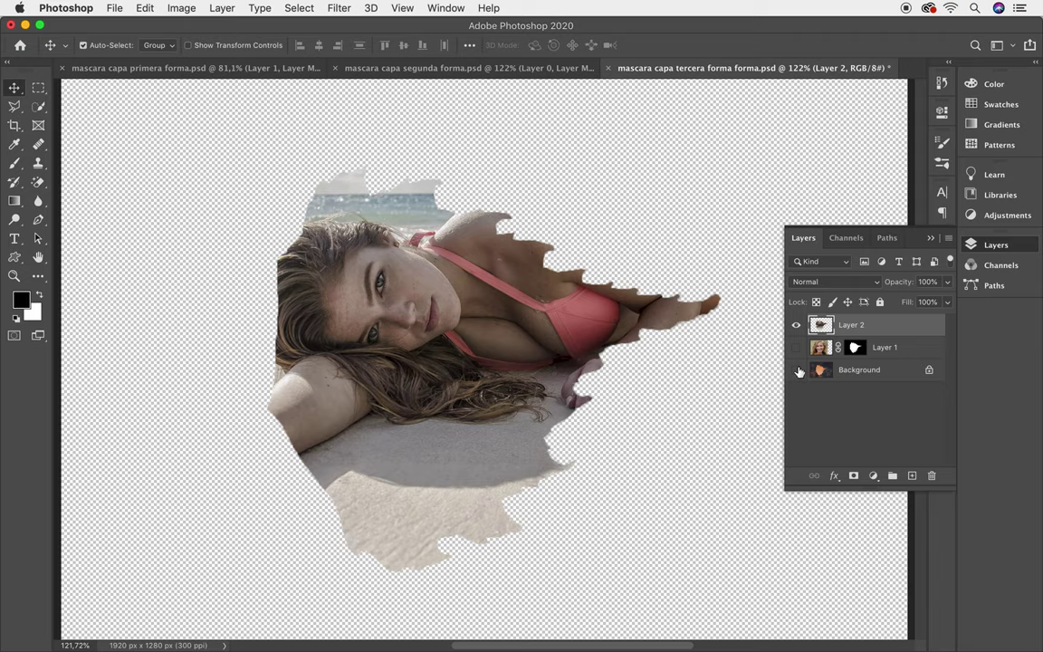
{"action": "left_click", "coordinate": [797, 370]}
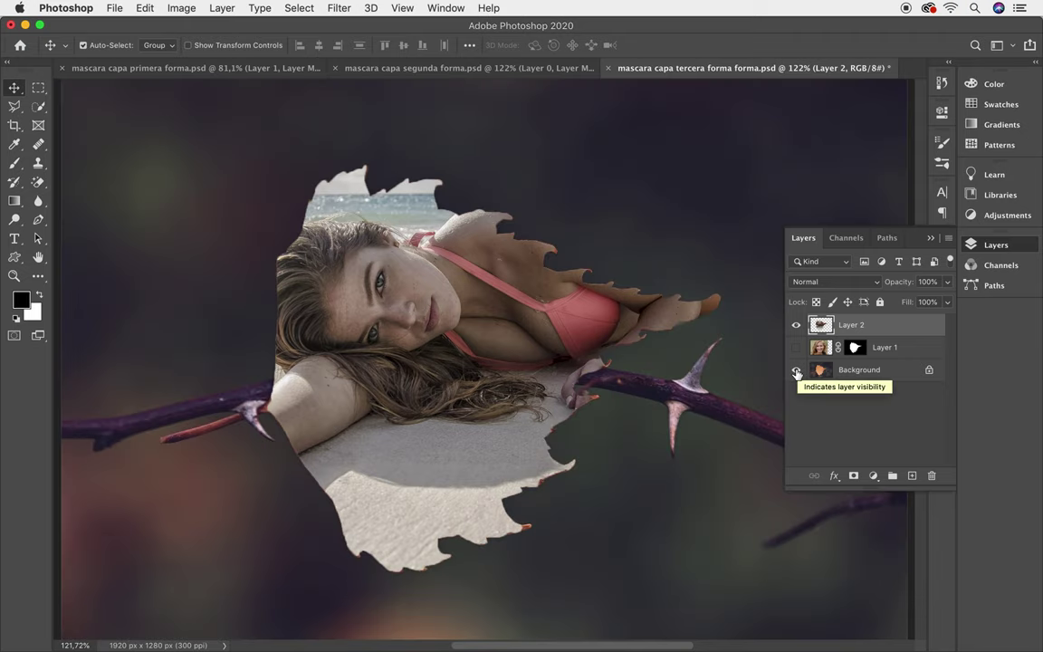